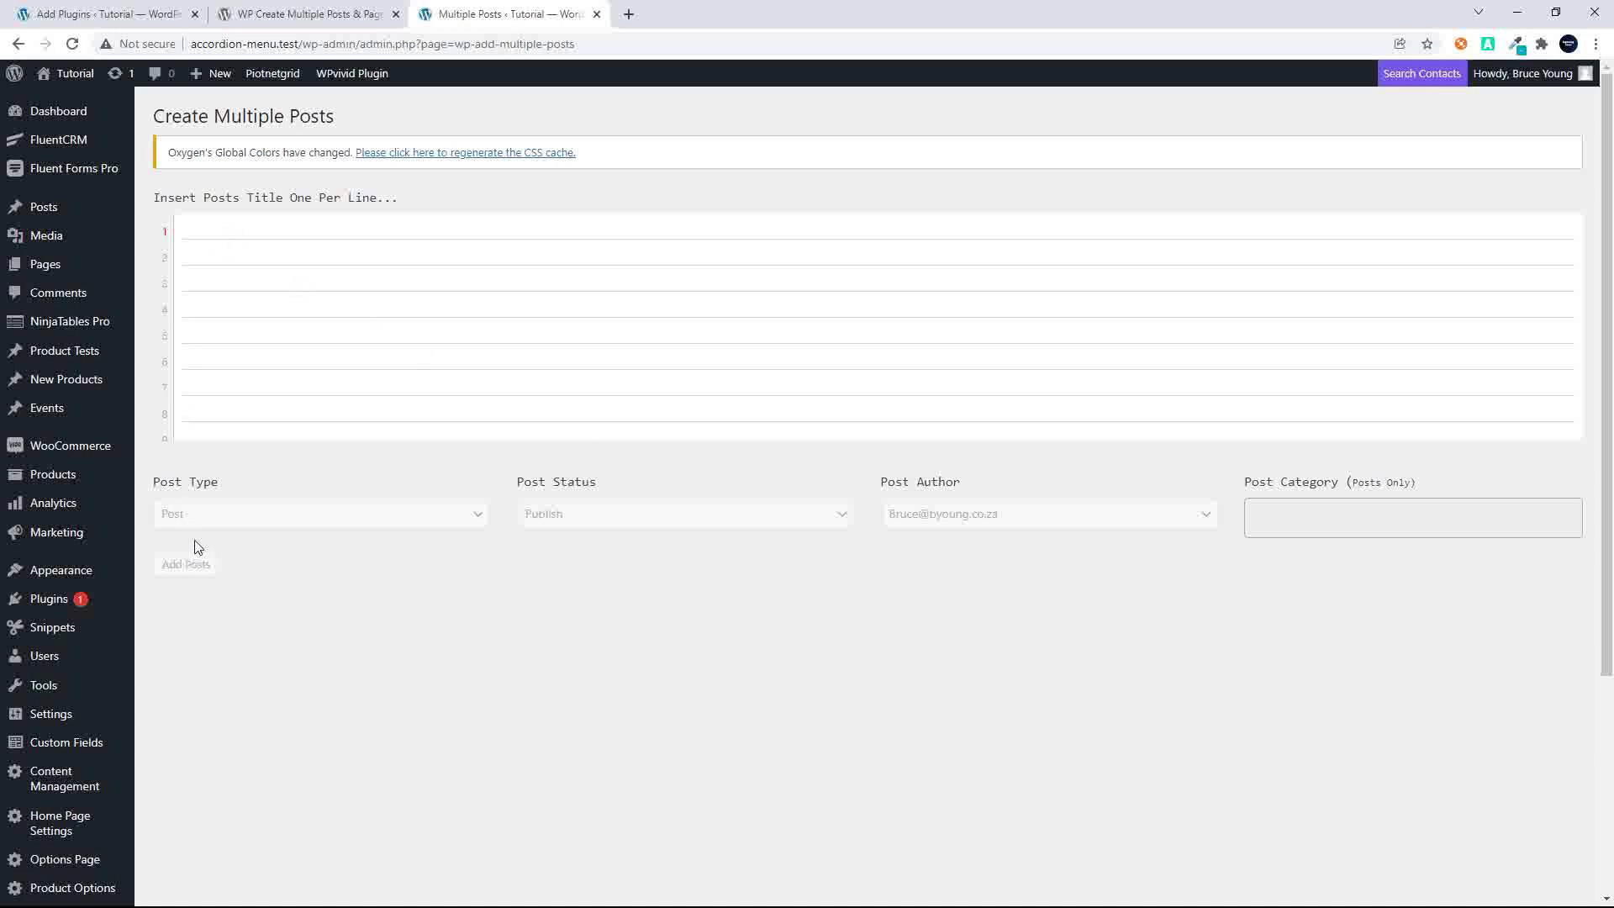
Enter the titles Post One, Post two and Post Three, one per line, in the titles box
{"action": "left_click", "coordinate": [232, 234]}
{"action": "type", "text": "Post One"}
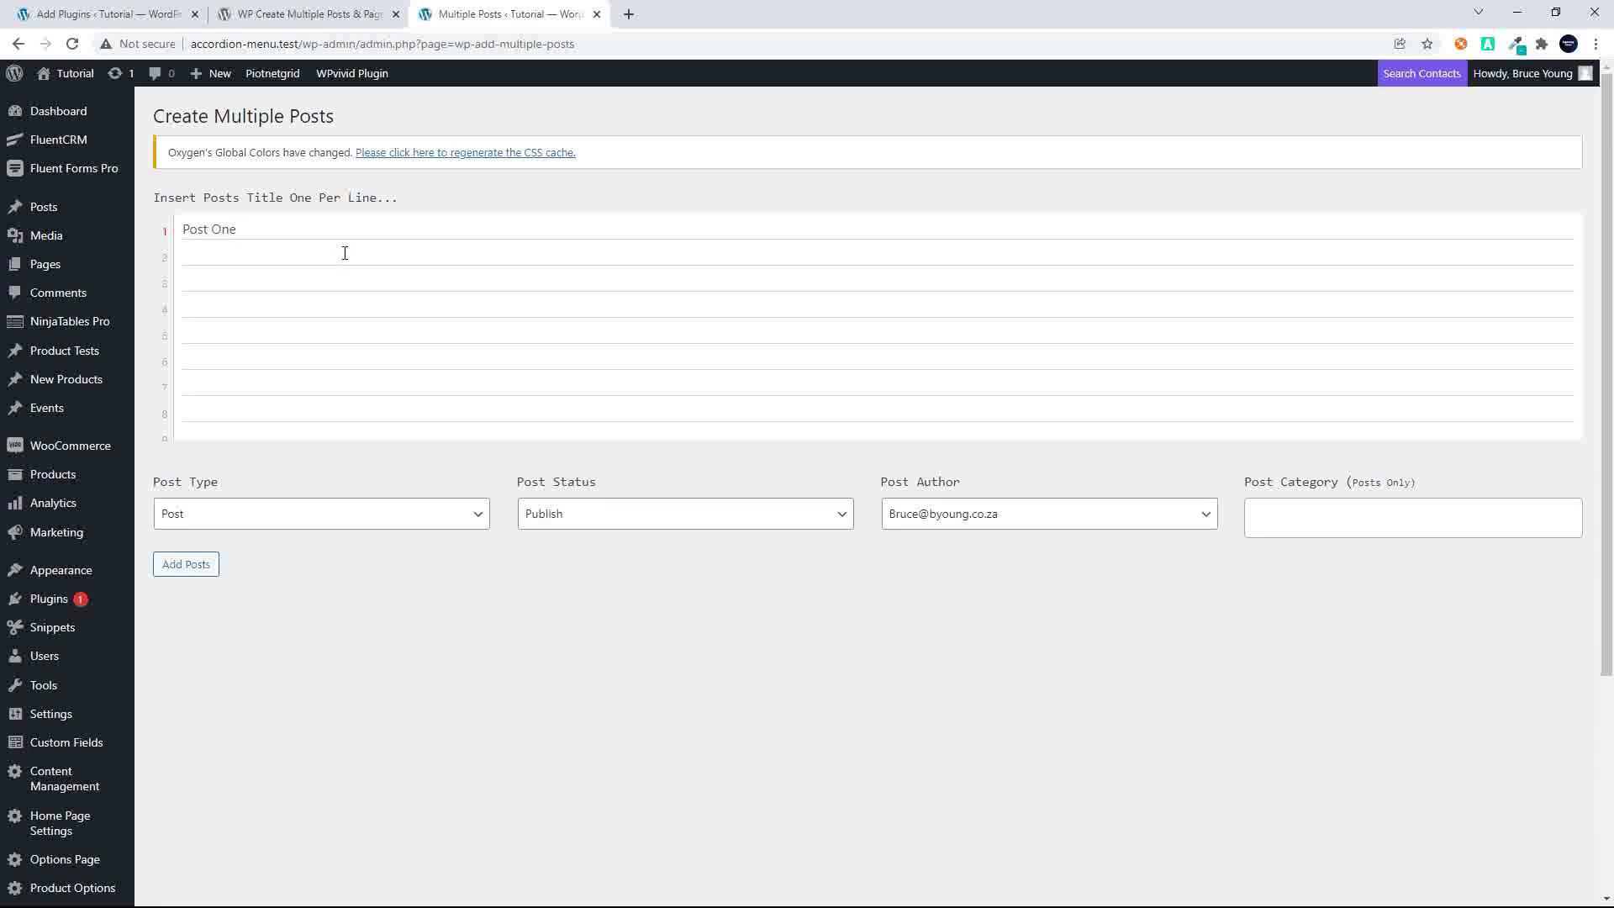
{"action": "type", "text": "Post t"}
{"action": "type", "text": "wo"}
{"action": "type", "text": "Post th"}
{"action": "type", "text": "hree"}
Keep Post Type as Post, set status to Draft and category to Category B, then add them
{"action": "left_click", "coordinate": [441, 522]}
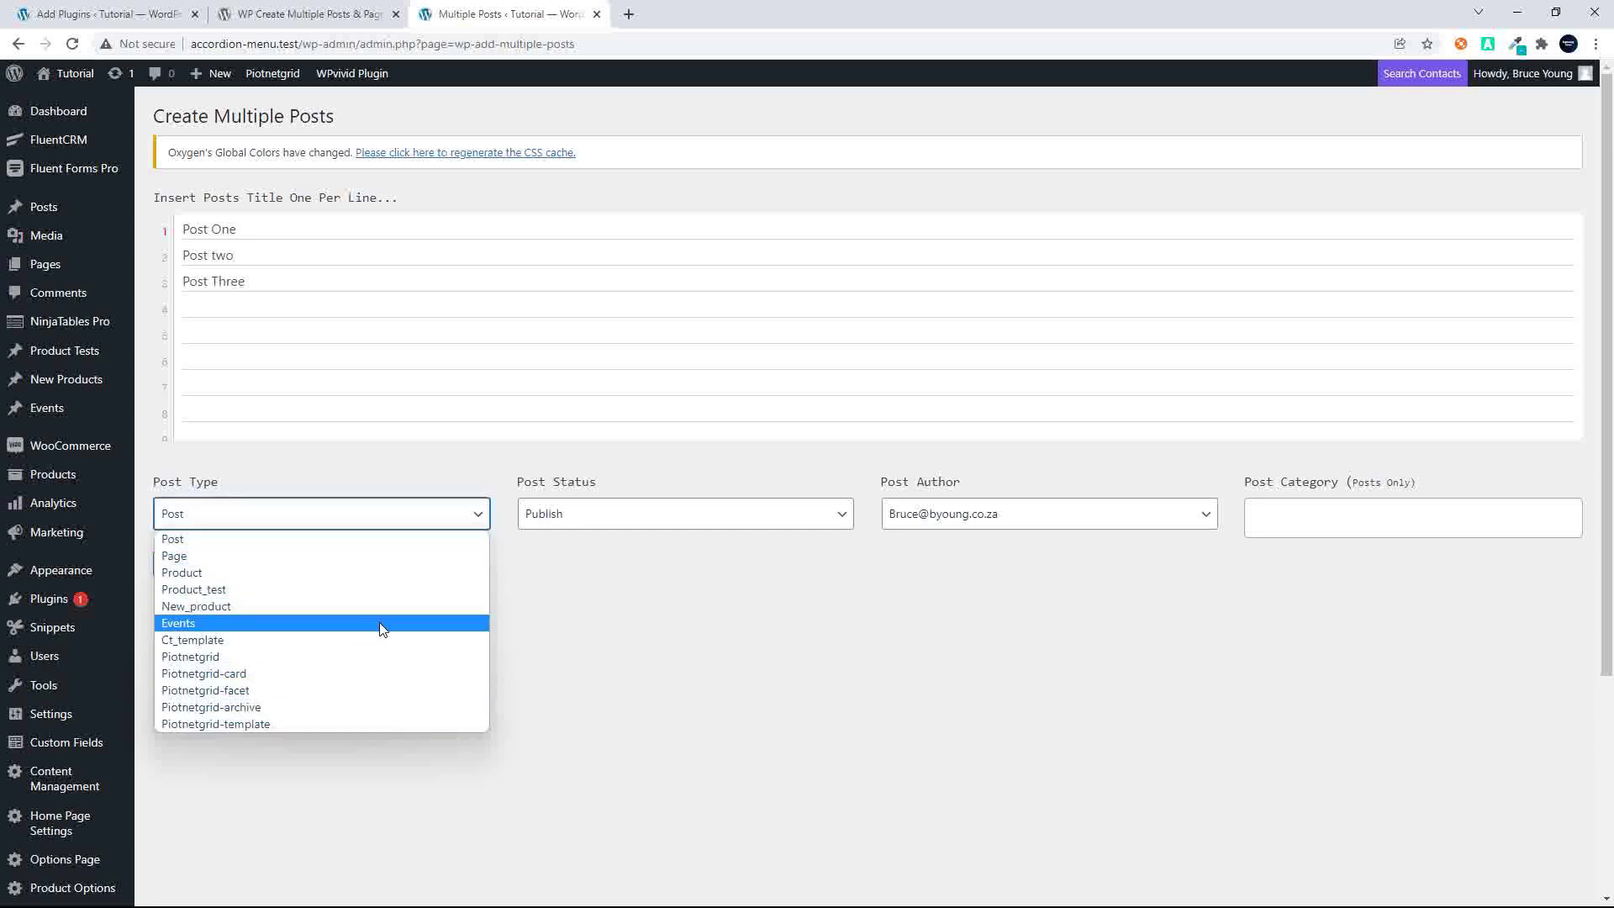
{"action": "left_click", "coordinate": [836, 516]}
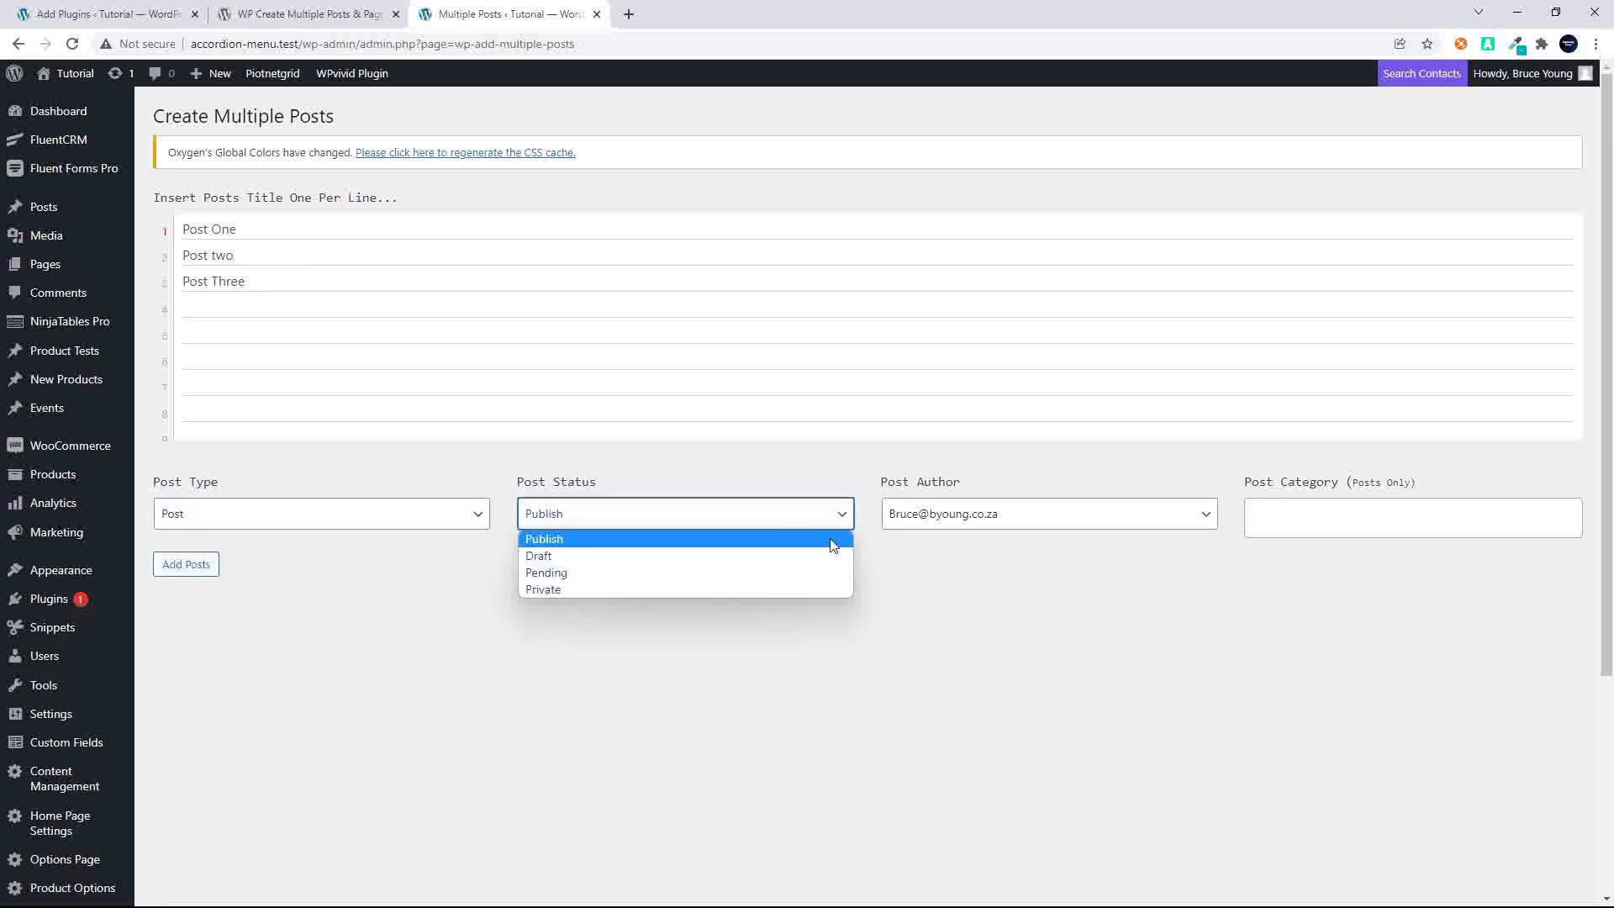
{"action": "left_click", "coordinate": [809, 556]}
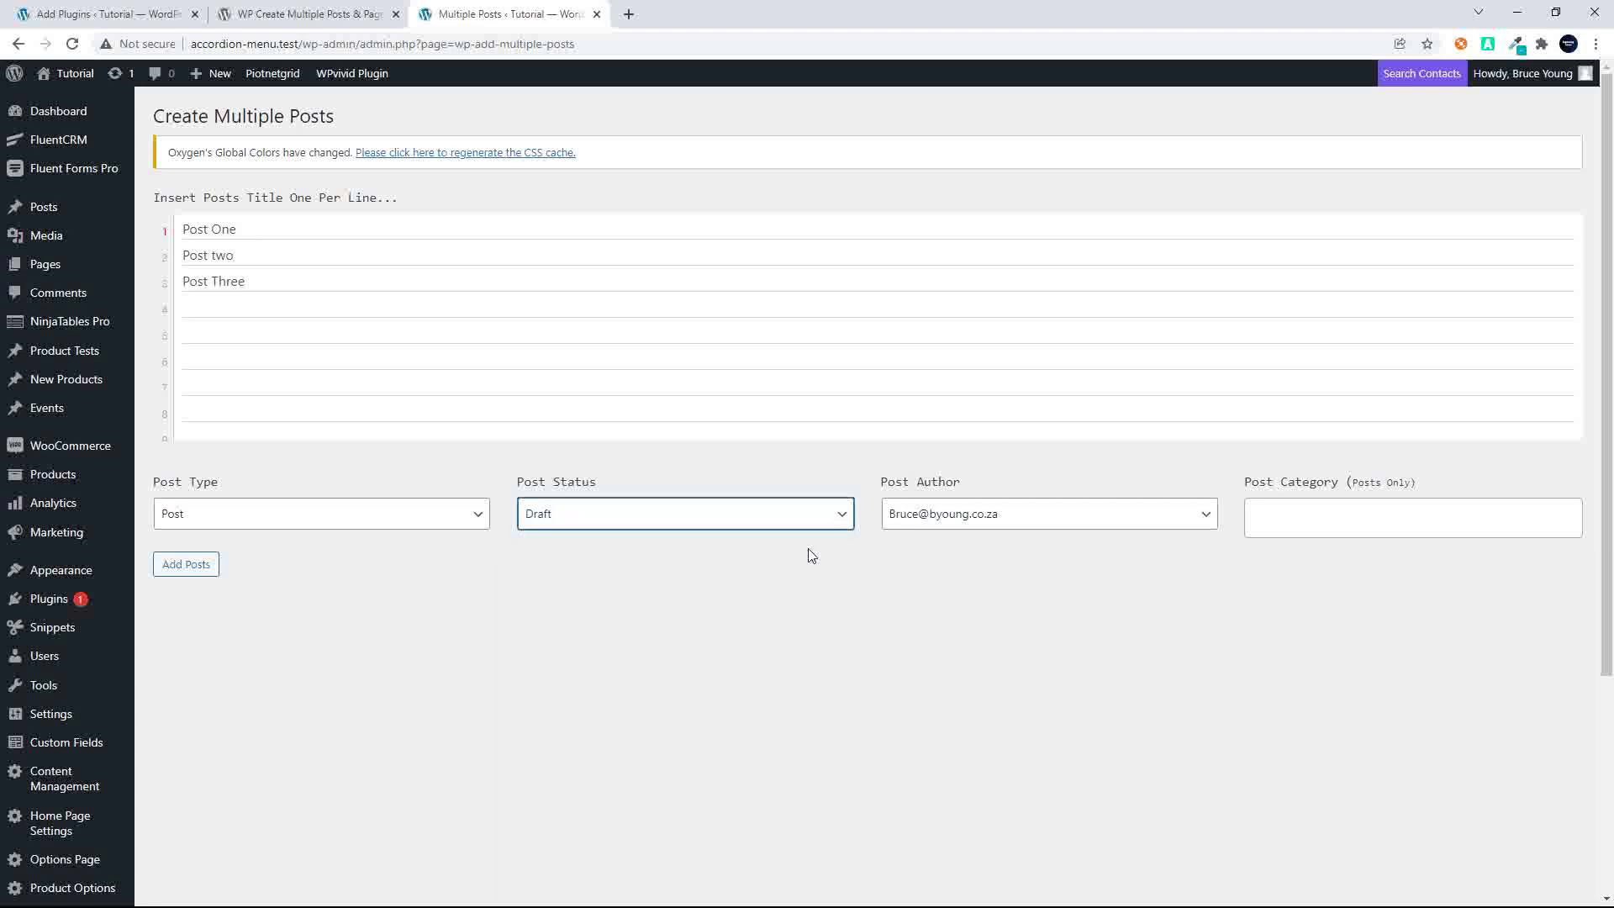
{"action": "left_click", "coordinate": [1353, 512]}
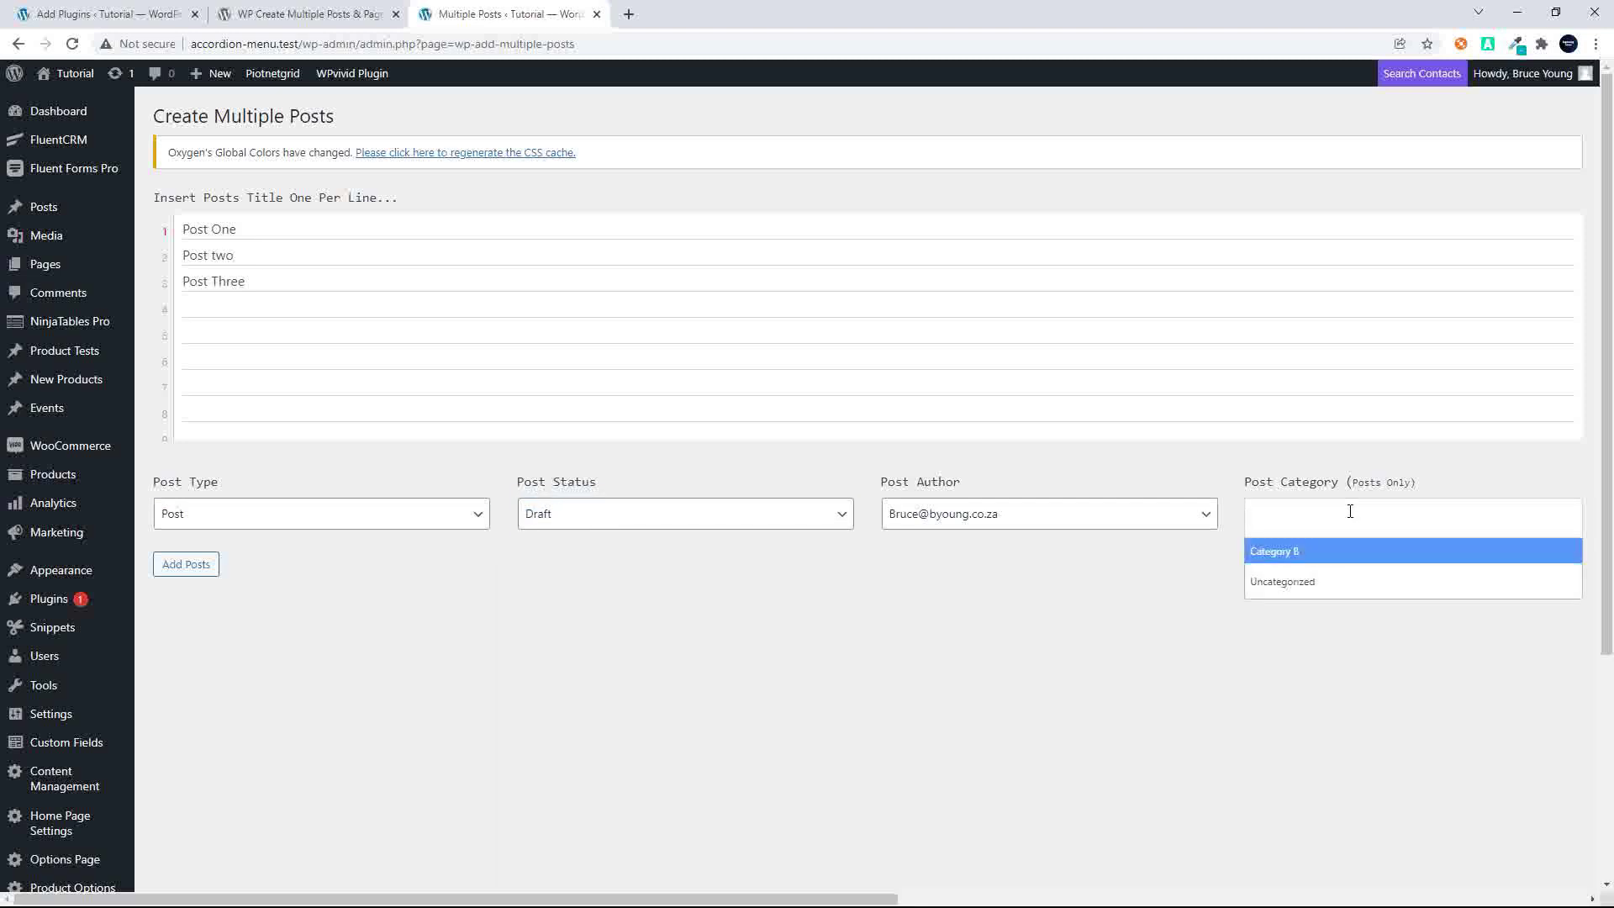
{"action": "scroll", "coordinate": [1349, 511], "scroll_direction": "right", "scroll_amount": 2}
{"action": "scroll", "coordinate": [1264, 458], "scroll_direction": "left", "scroll_amount": 2}
{"action": "left_click", "coordinate": [1261, 562]}
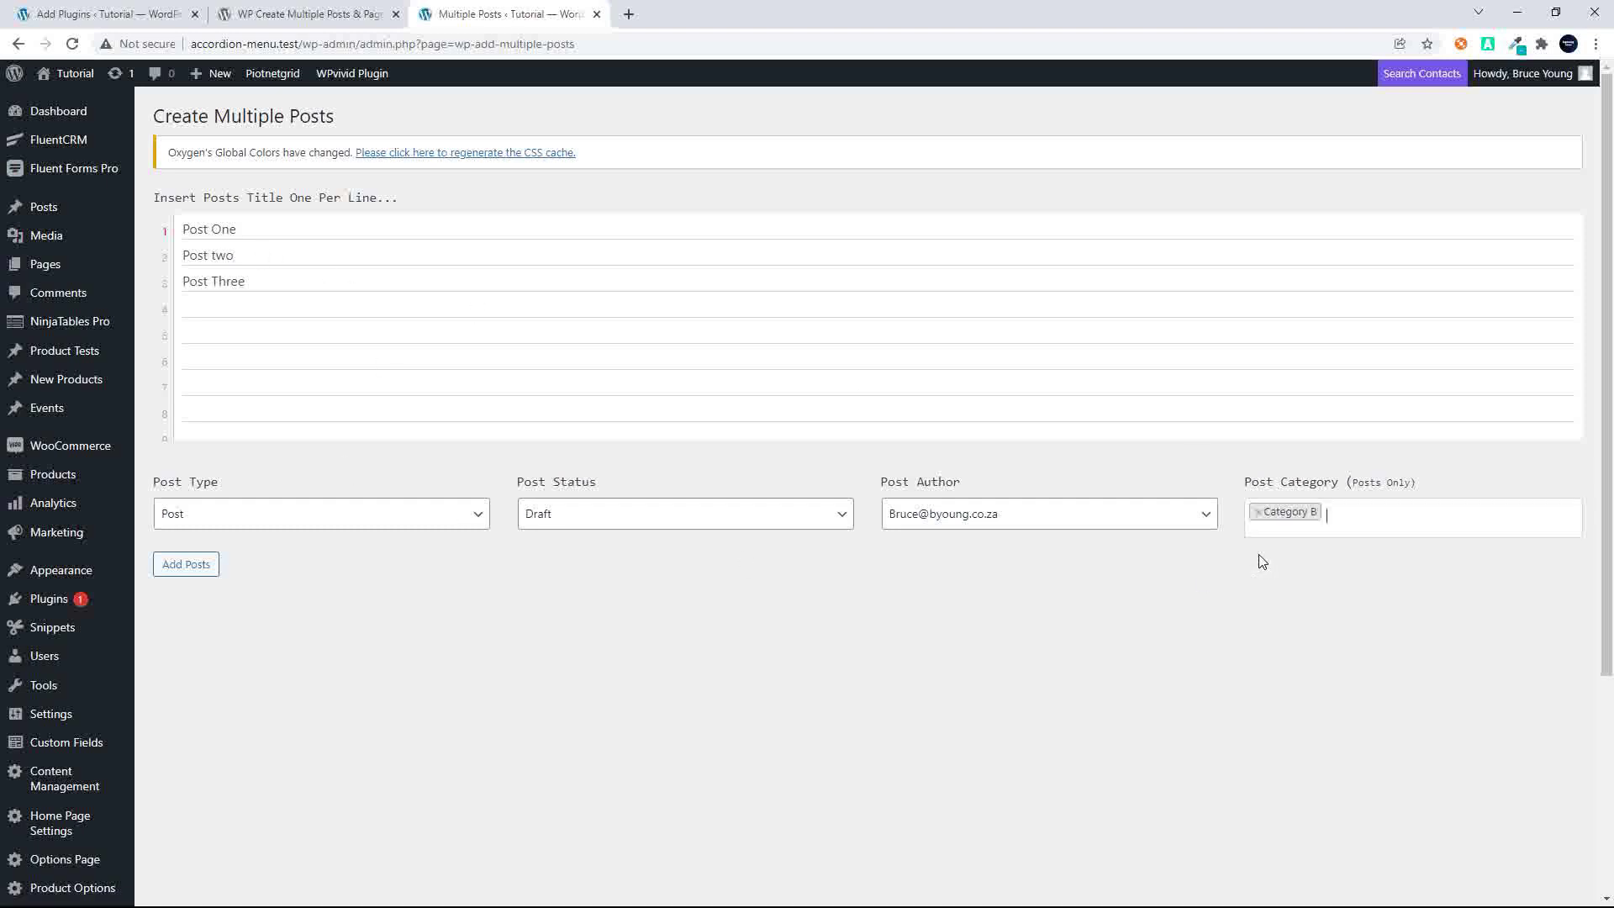
{"action": "left_click", "coordinate": [180, 565]}
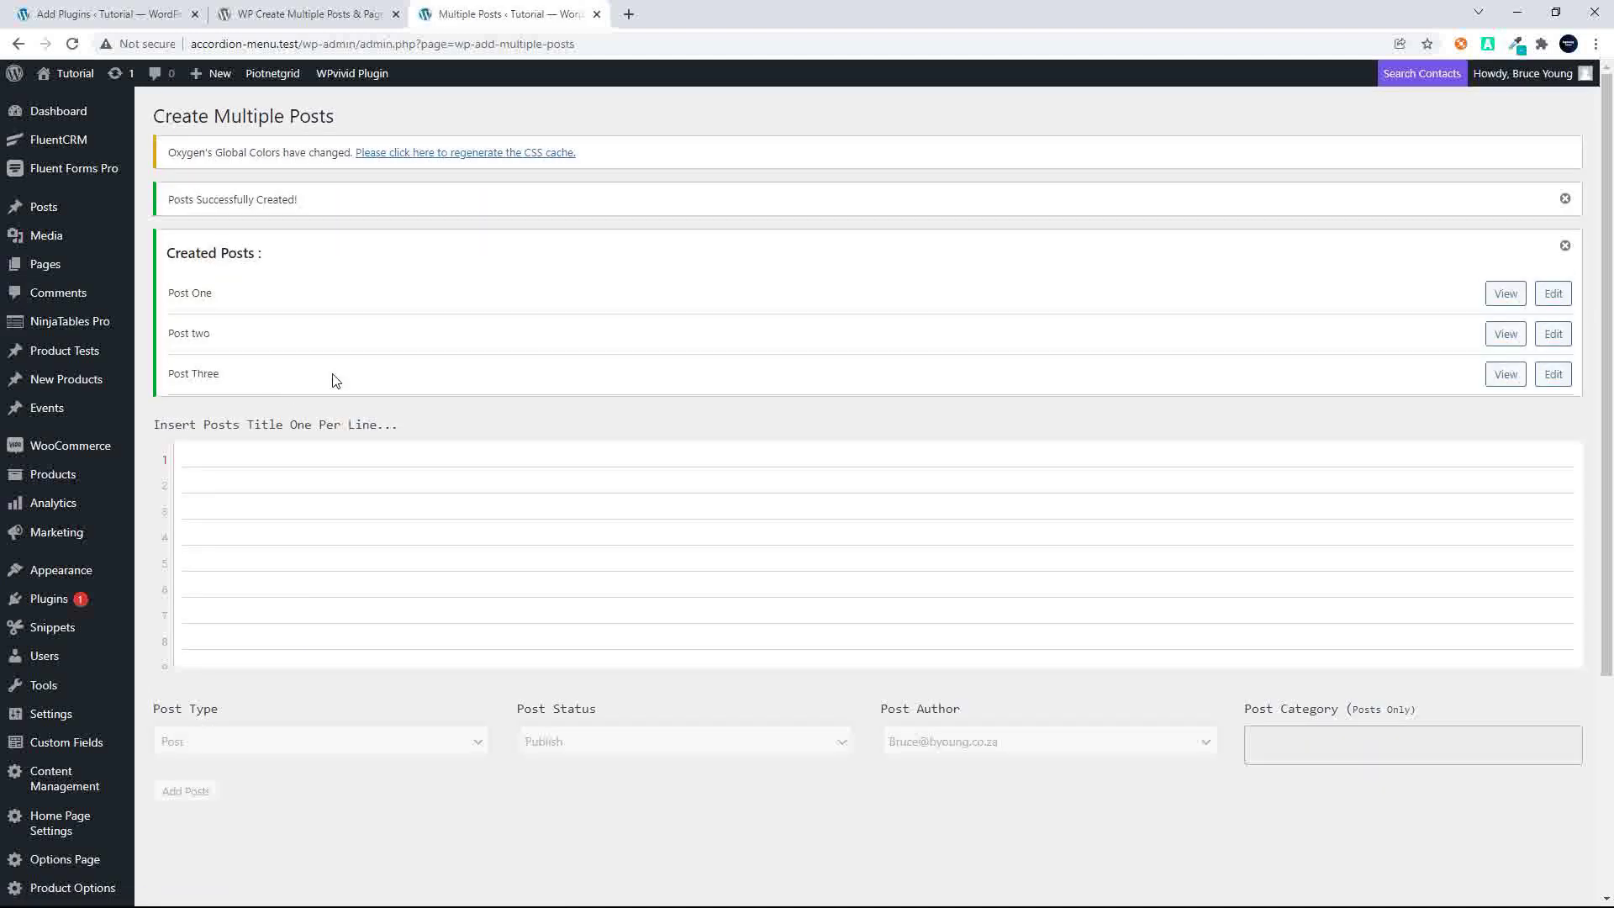
Go to the All Posts list
{"action": "left_click", "coordinate": [38, 209]}
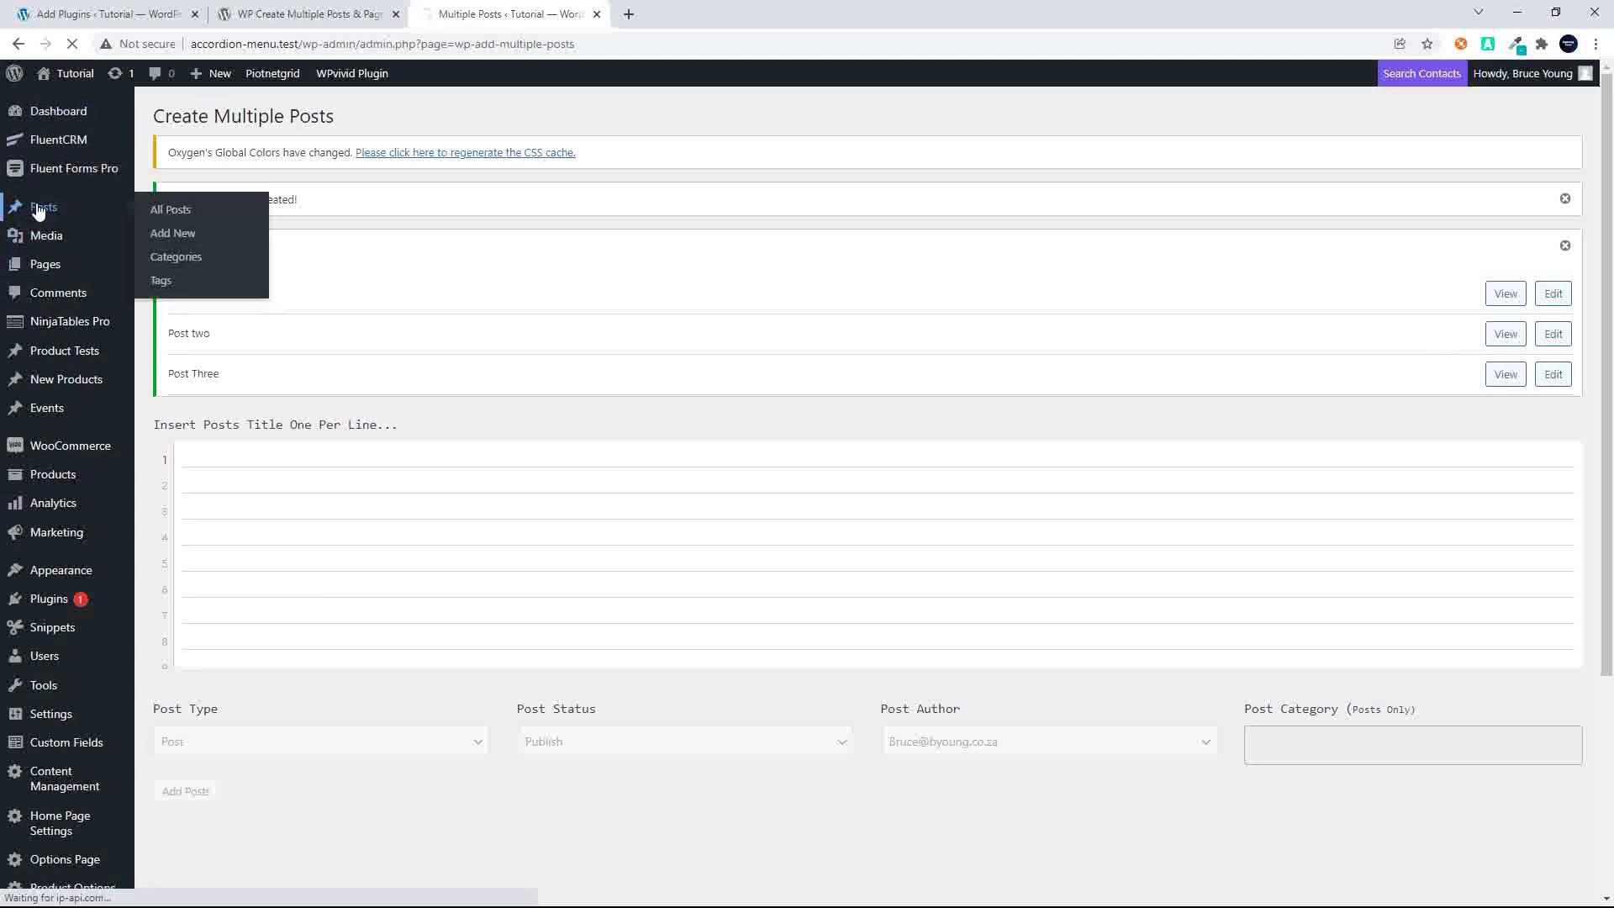
Review the three new draft posts in the Posts list, then return to Multiple Posts
{"action": "mouse_move", "coordinate": [244, 316]}
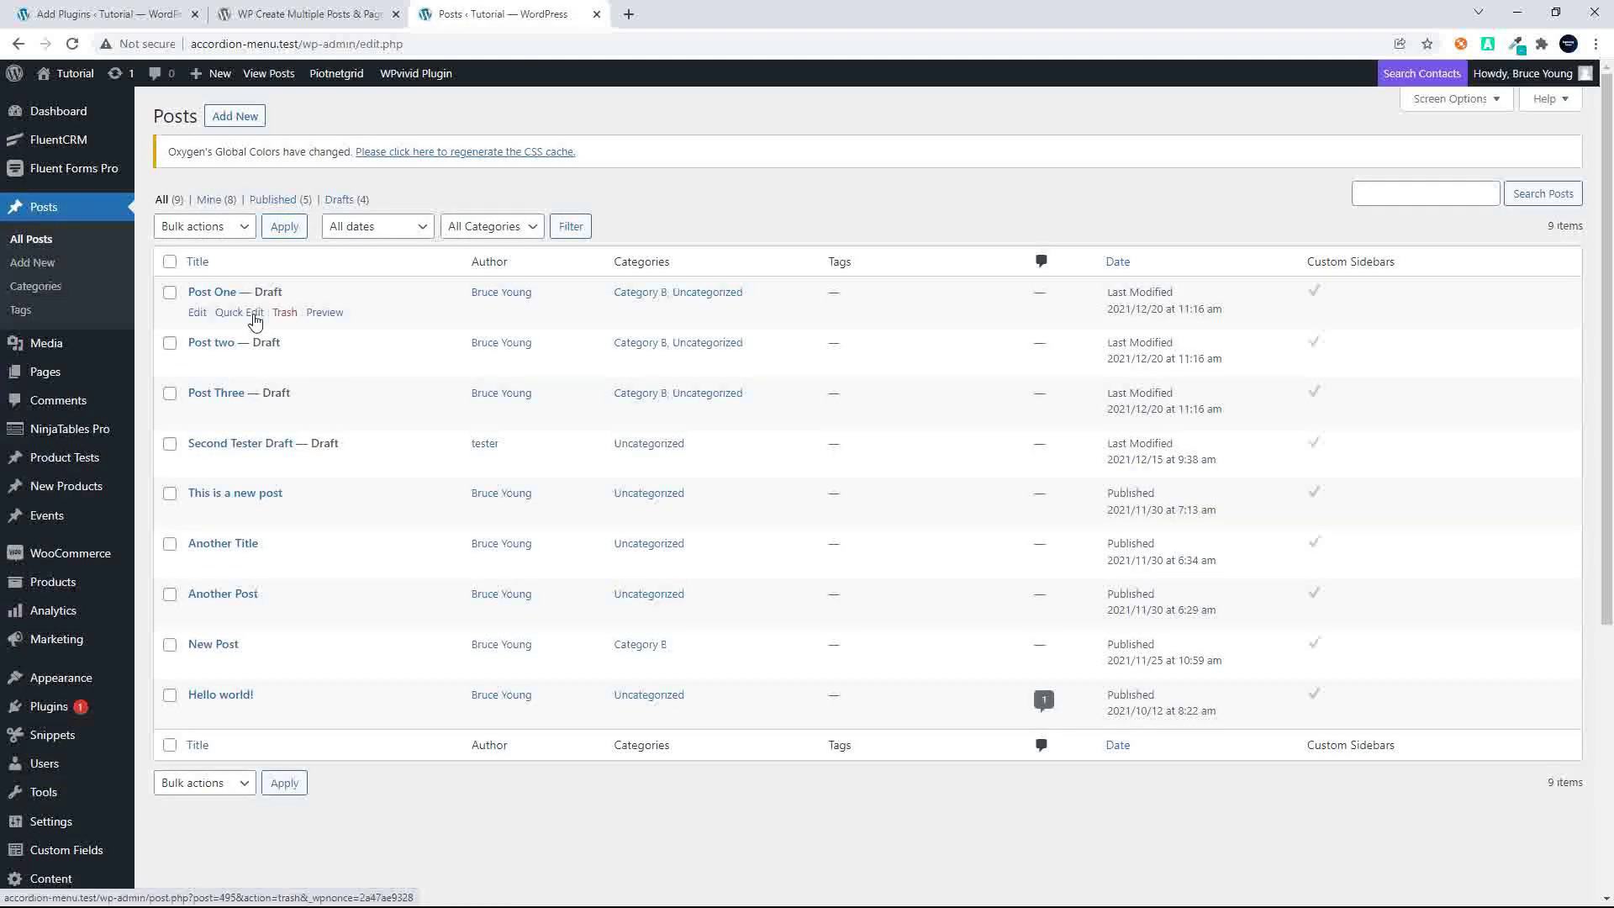
{"action": "mouse_move", "coordinate": [243, 417]}
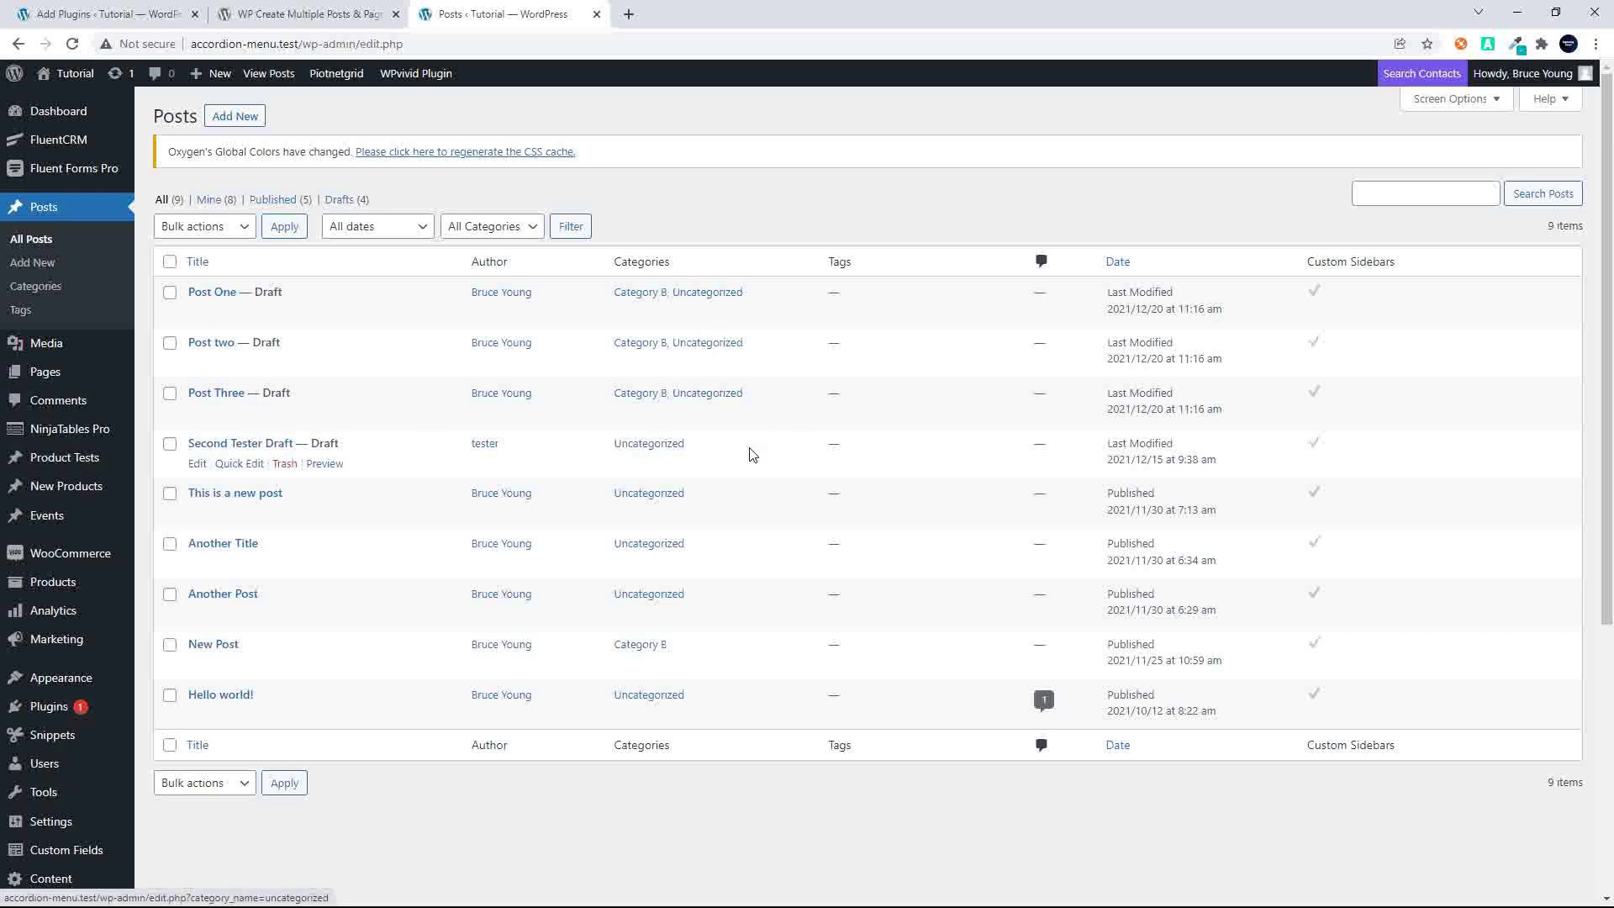
{"action": "mouse_move", "coordinate": [695, 326]}
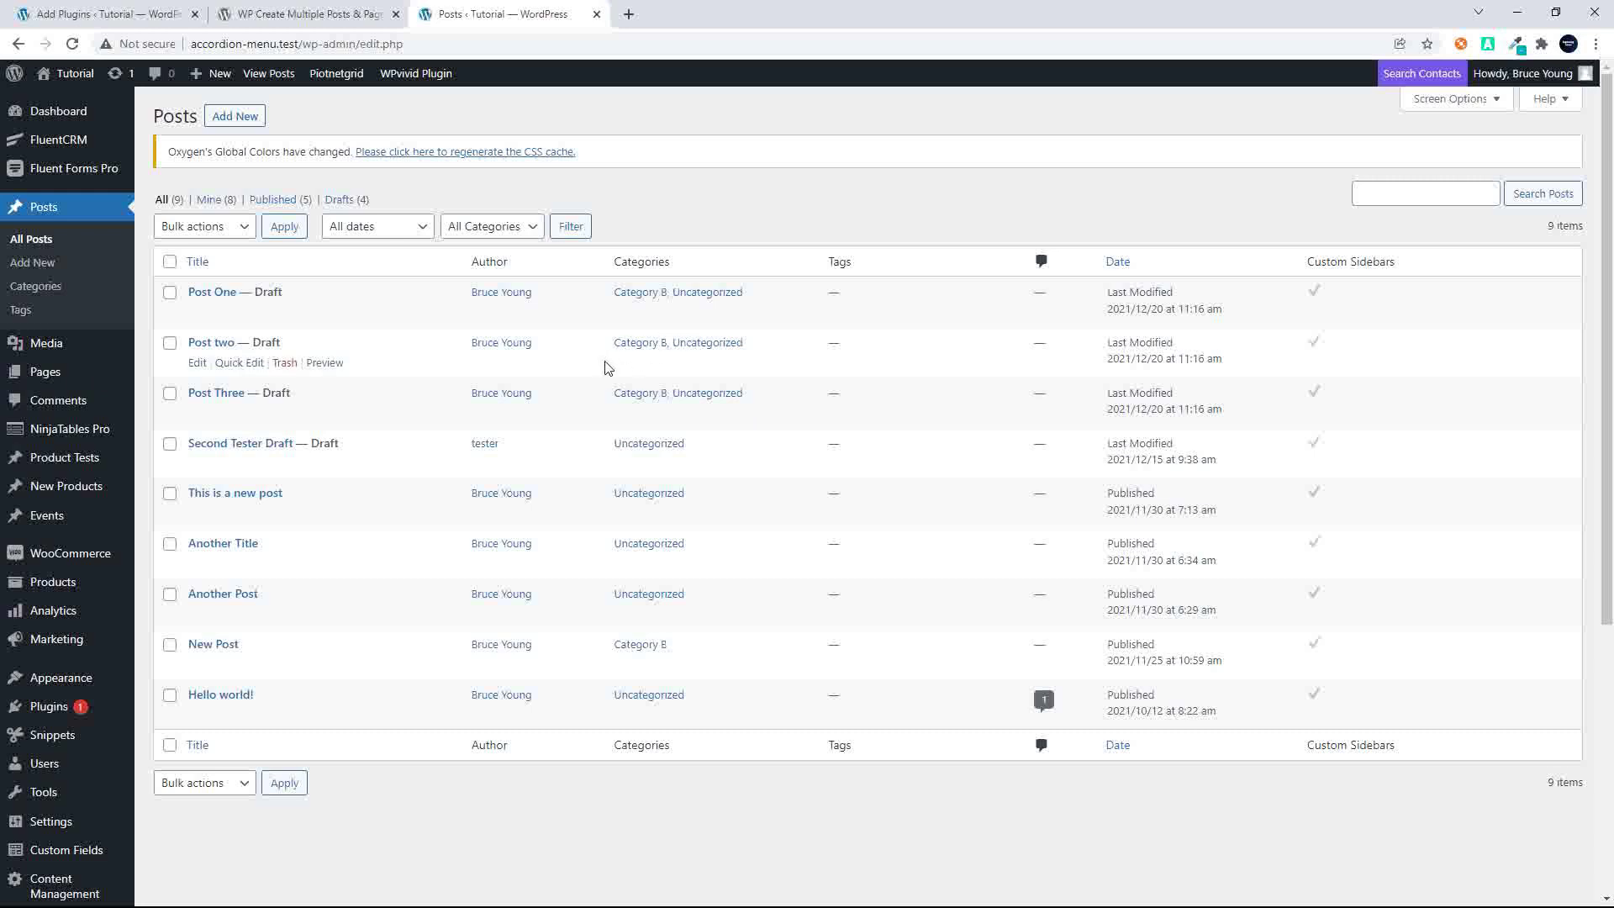
{"action": "scroll", "coordinate": [113, 763], "scroll_direction": "down", "scroll_amount": 5}
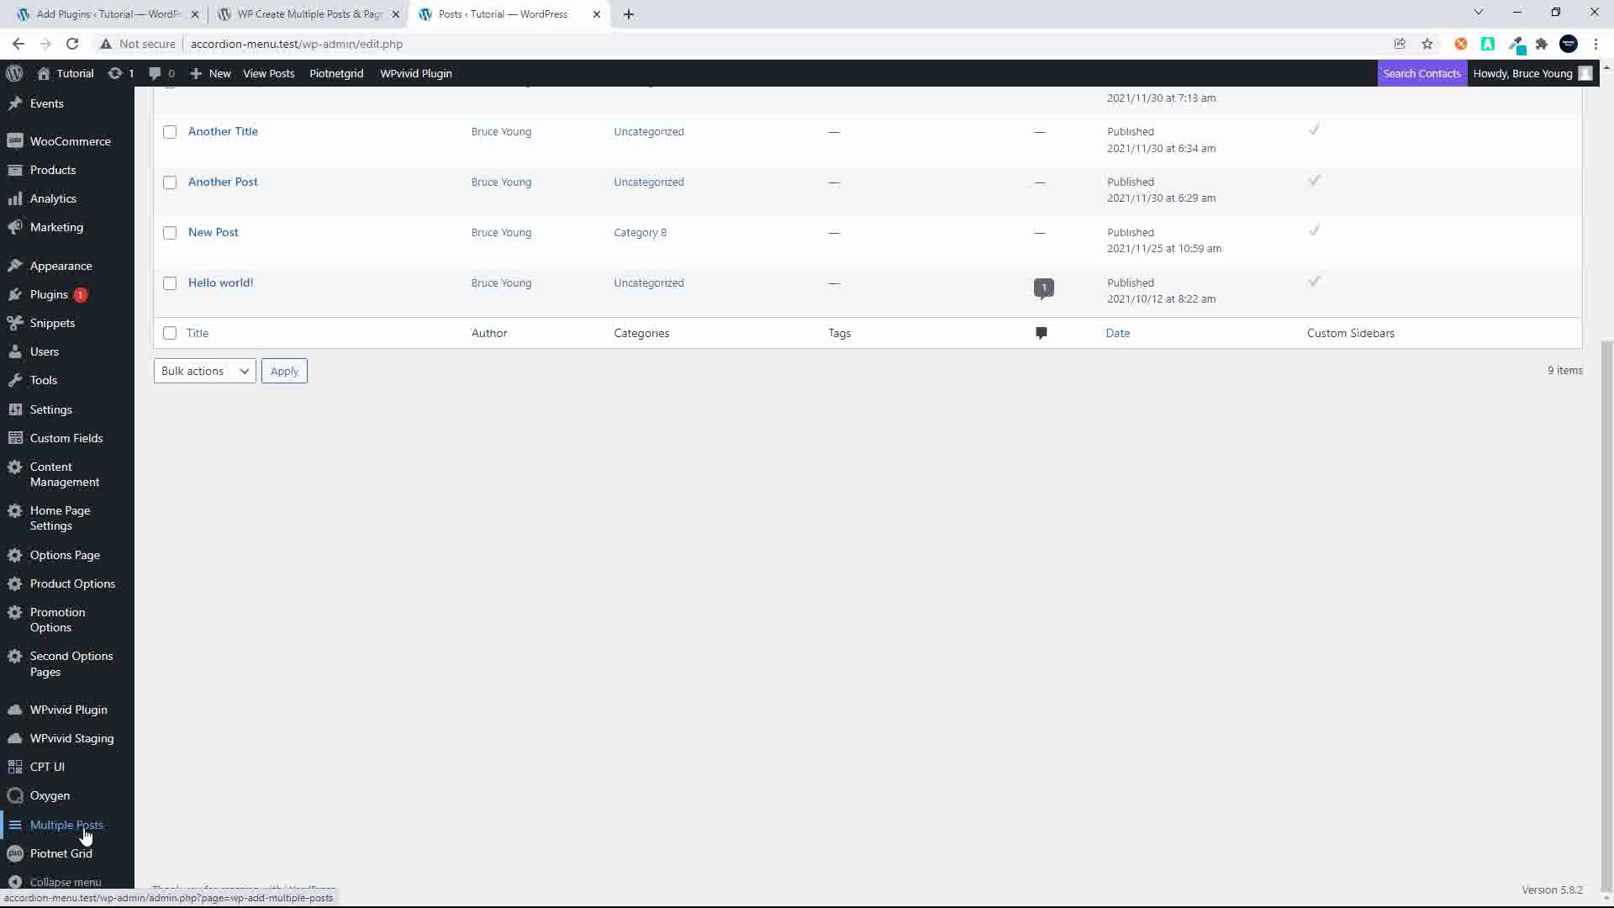
{"action": "left_click", "coordinate": [89, 834]}
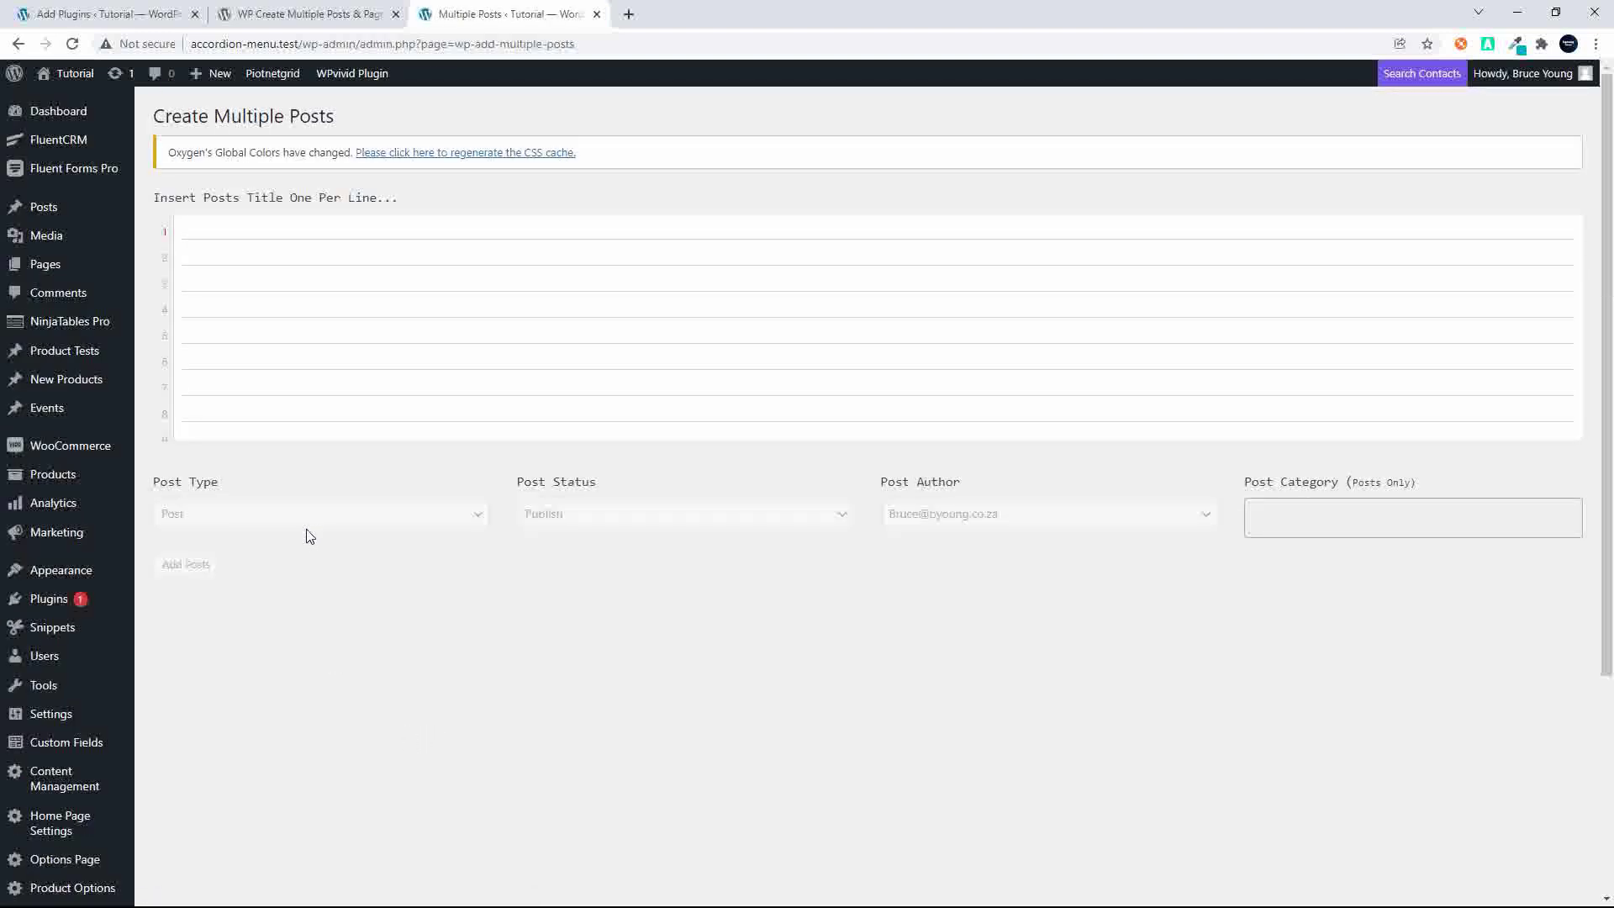
Type Product Single, Product Archive Categories, Product Archive for Tags and Product Promotion on separate lines
{"action": "left_click", "coordinate": [254, 231]}
{"action": "type", "text": "Product S"}
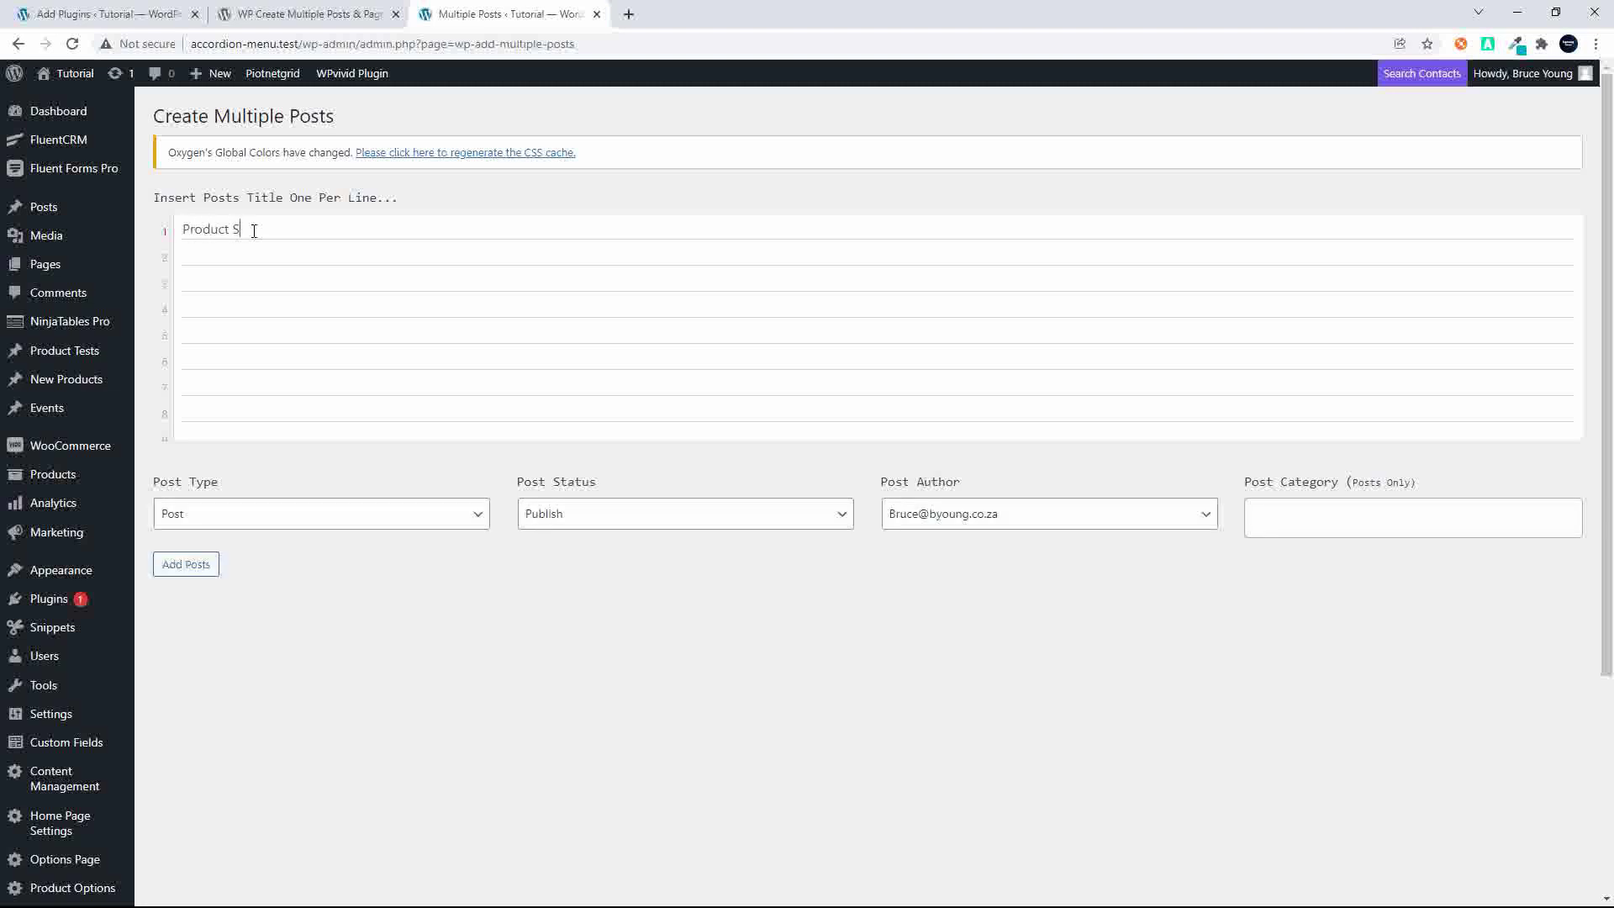
{"action": "type", "text": "ingle "}
{"action": "type", "text": "Product Arch"}
{"action": "type", "text": "ive"}
{"action": "key", "text": "Tab"}
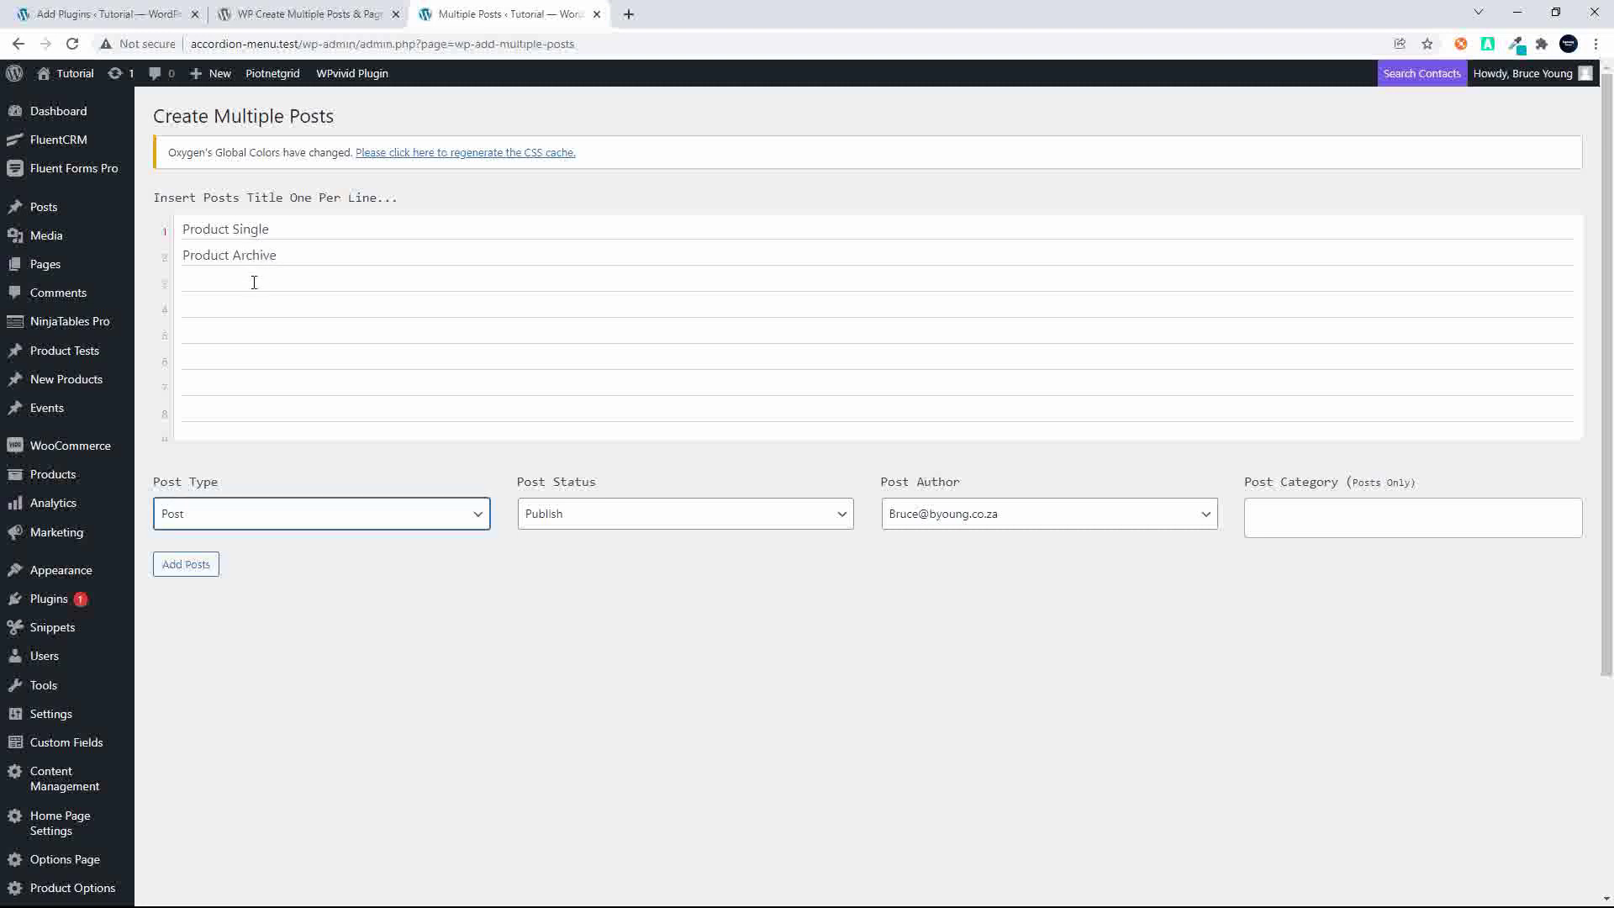
{"action": "left_click", "coordinate": [302, 255]}
{"action": "type", "text": "Categories"}
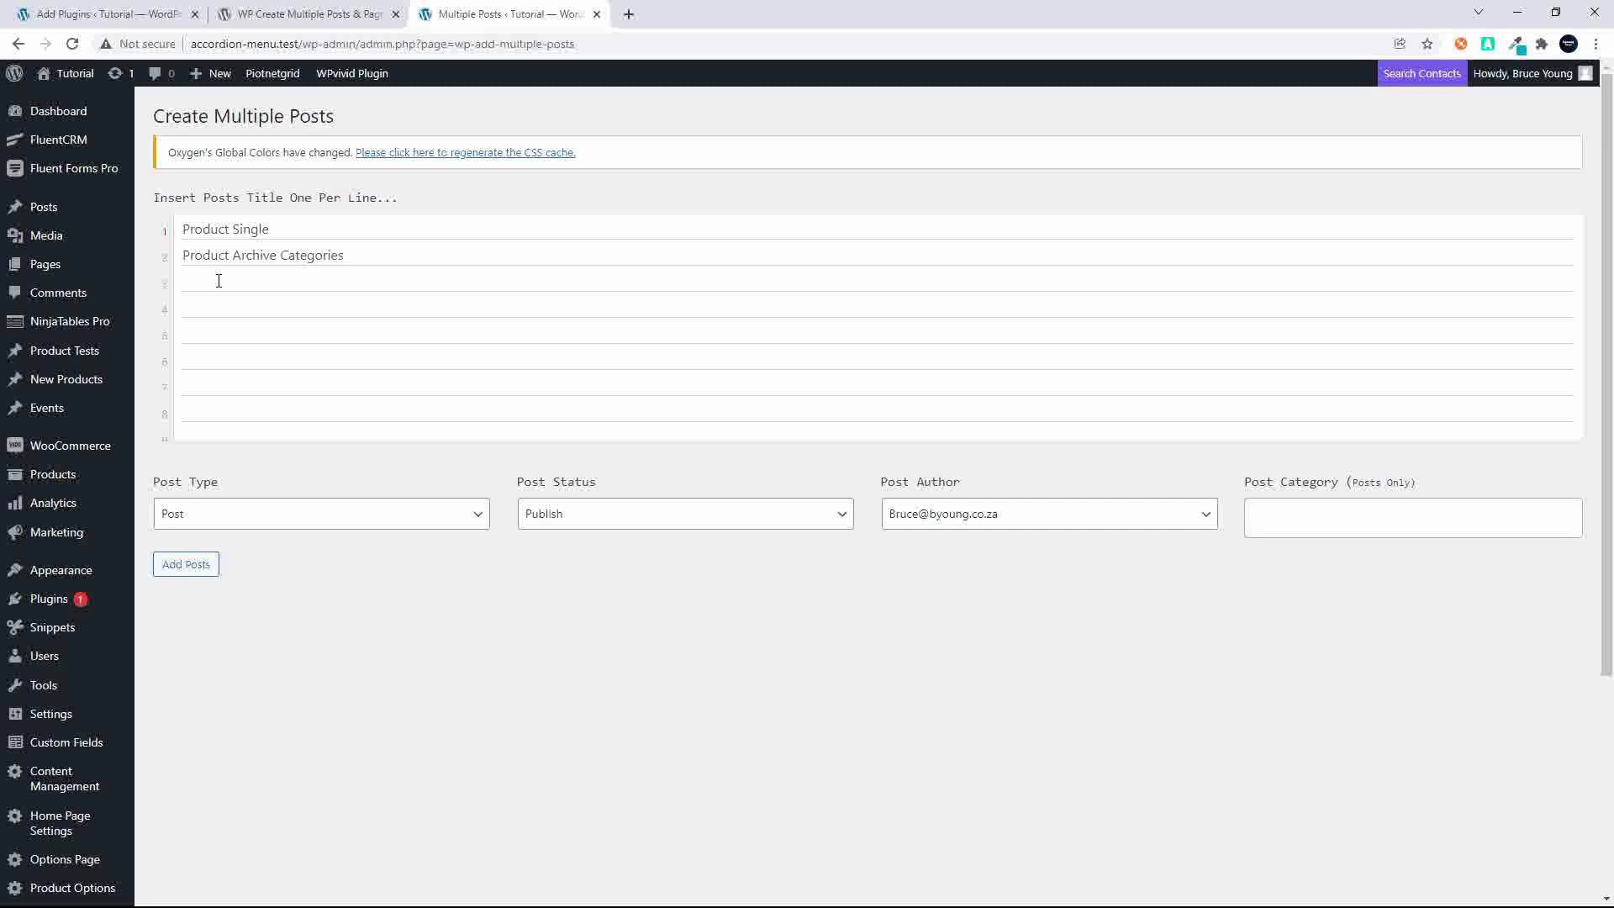
{"action": "key", "text": "Return"}
{"action": "key", "text": "BackSpace"}
{"action": "type", "text": "Product "}
{"action": "type", "text": "Archive fo"}
{"action": "type", "text": "r Tags "}
{"action": "type", "text": "Produc"}
{"action": "type", "text": "t Promotio"}
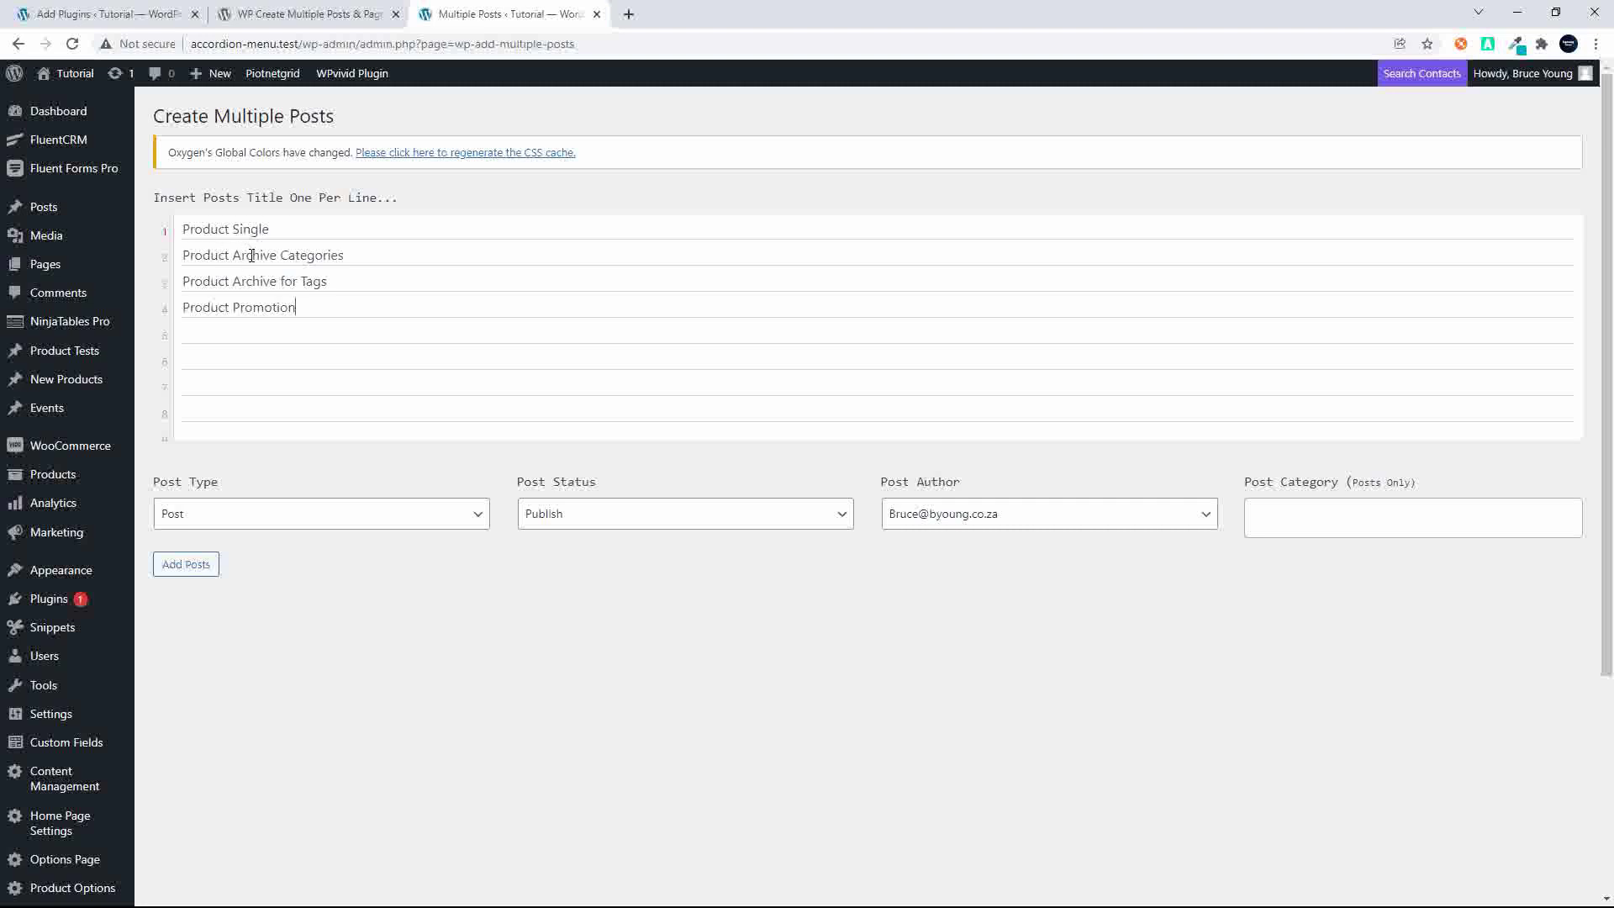
{"action": "left_click", "coordinate": [473, 523]}
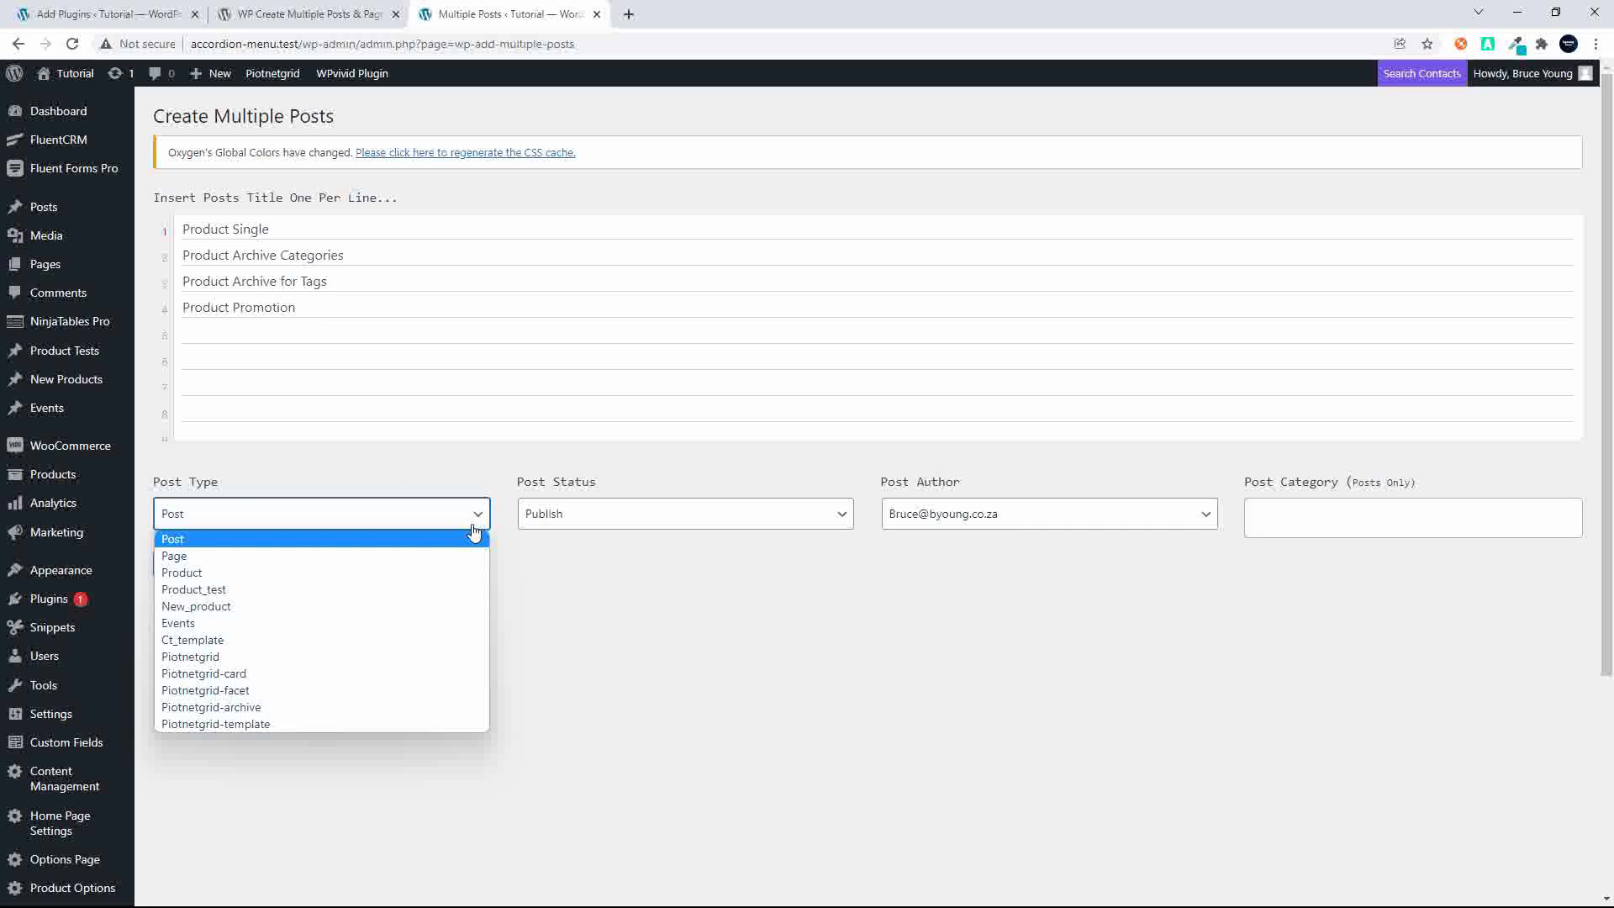
Create the four product titles as Ct_template entries
{"action": "left_click", "coordinate": [206, 640]}
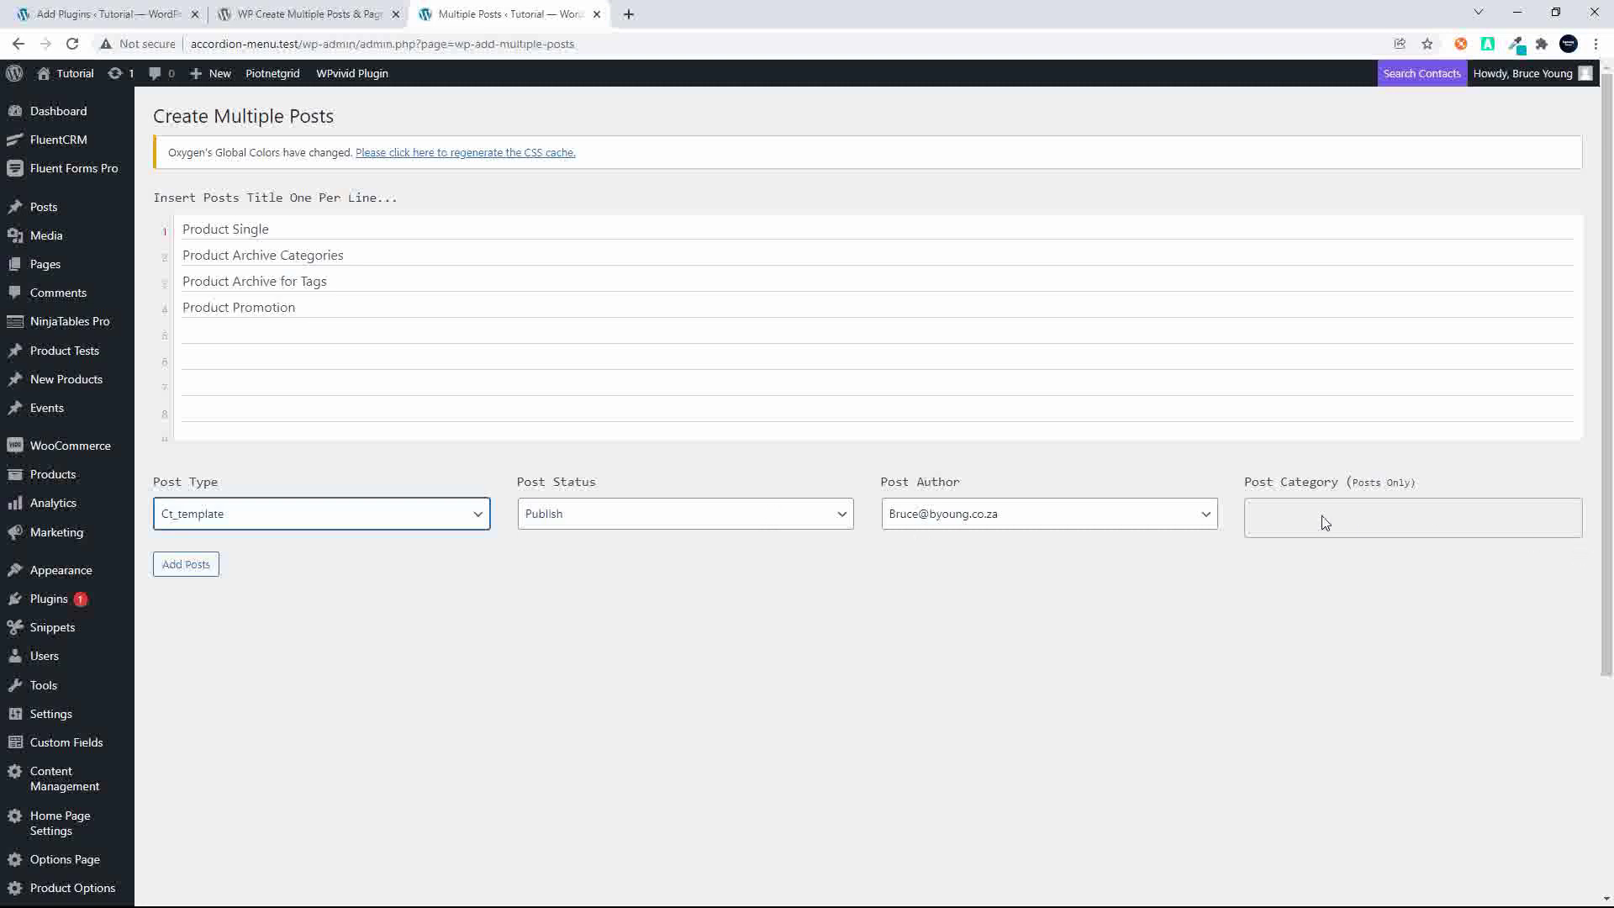
{"action": "left_click", "coordinate": [173, 576]}
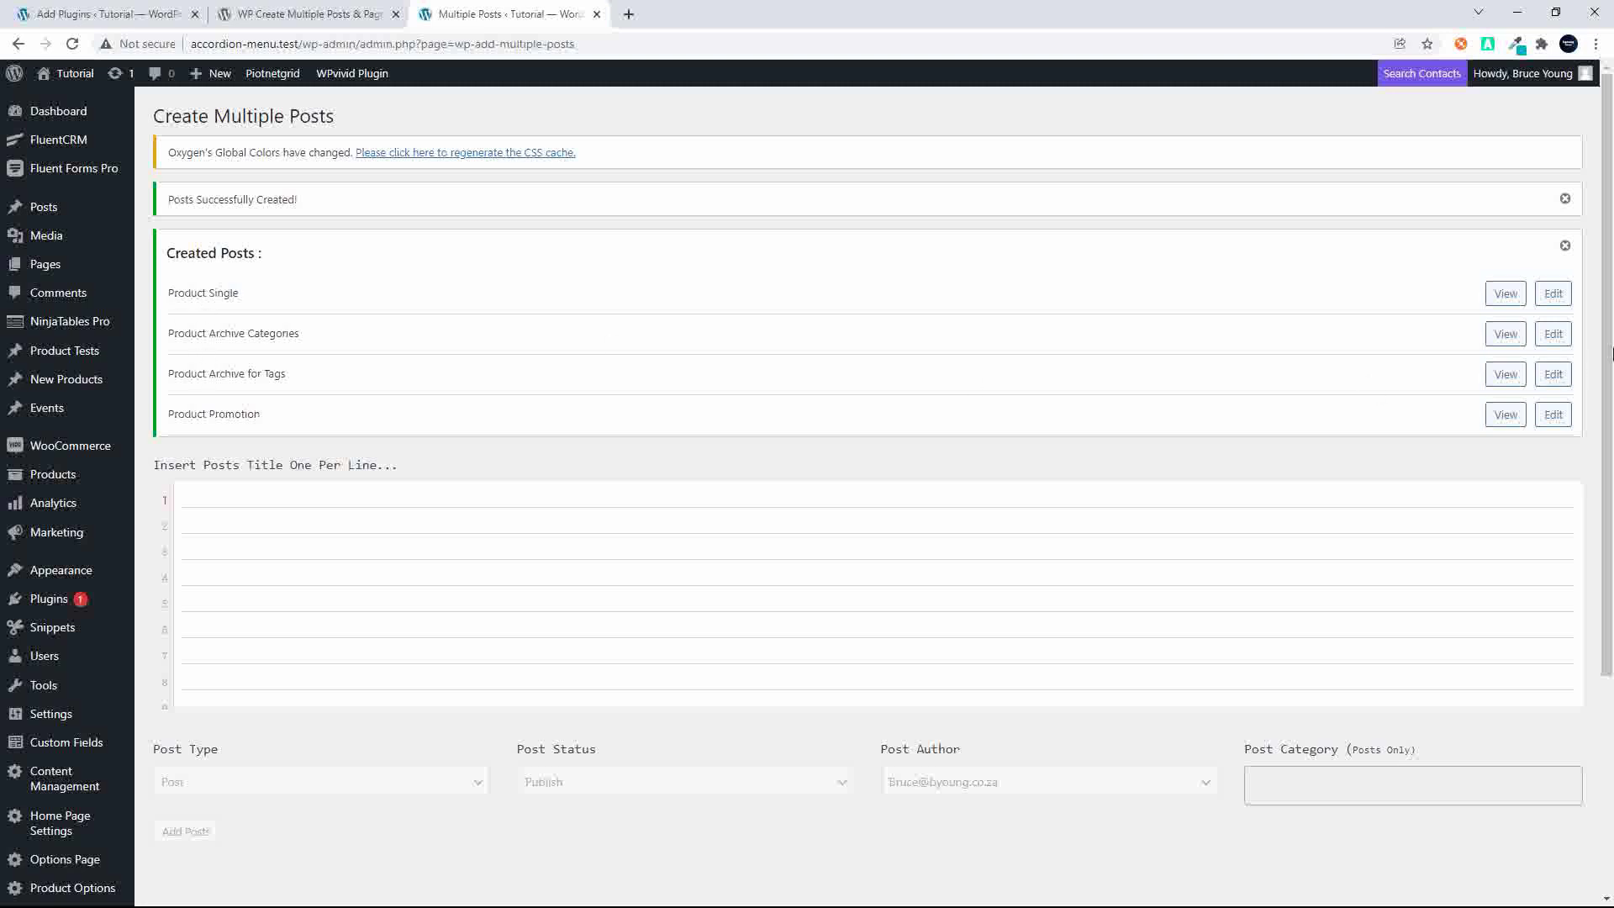
Open the Product Single template's edit page to view it as a published Oxygen template
{"action": "left_click", "coordinate": [1553, 295]}
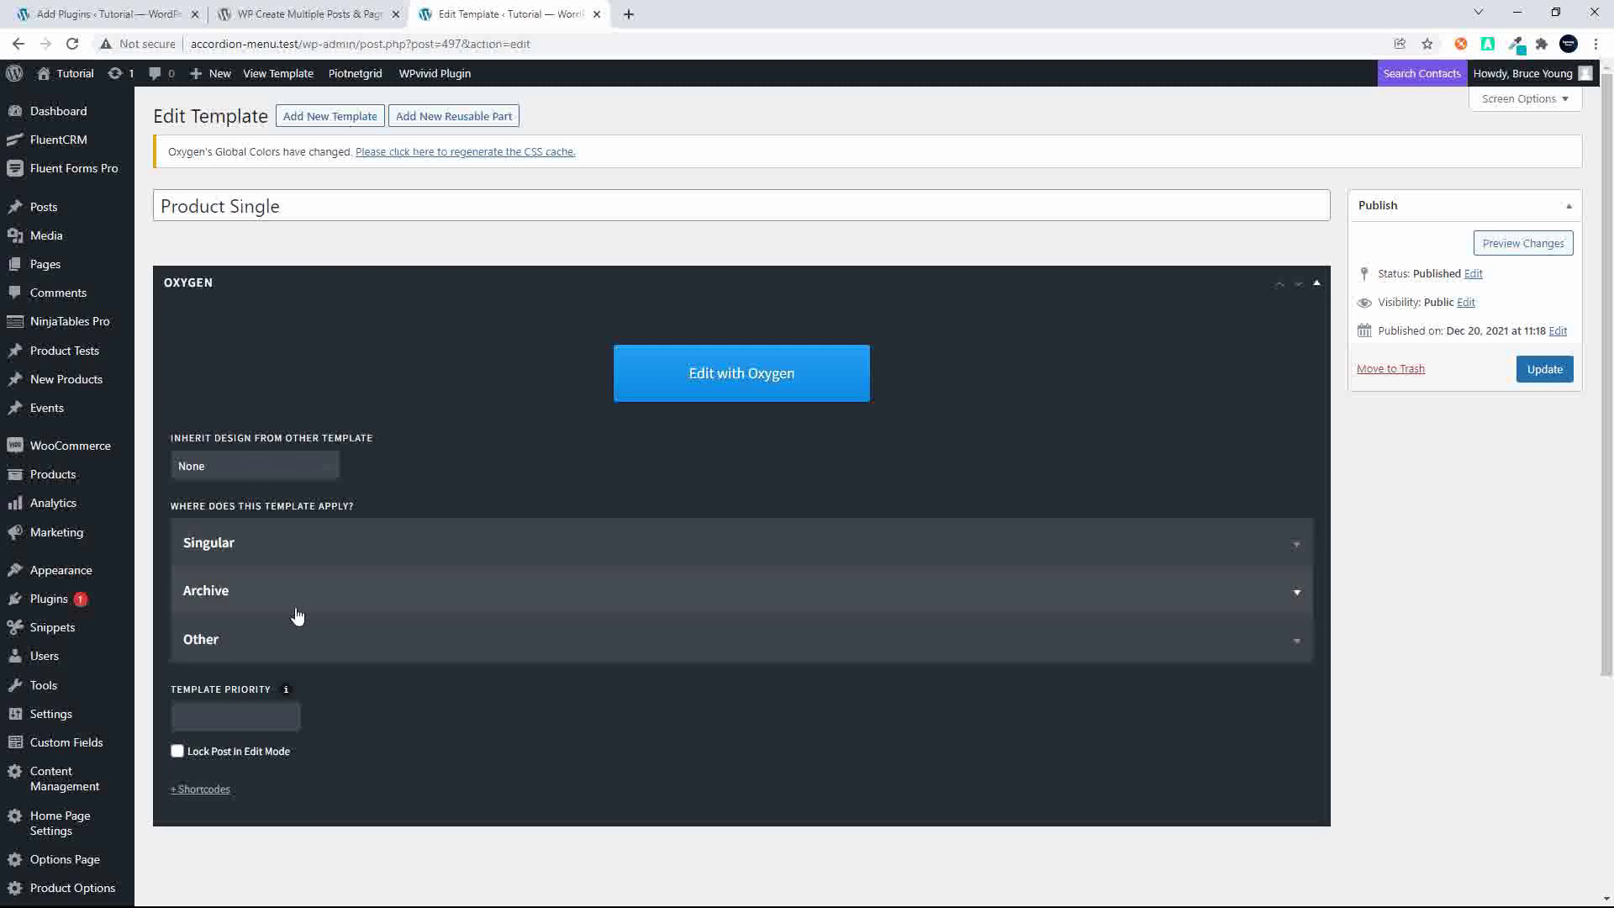
{"action": "scroll", "coordinate": [109, 769], "scroll_direction": "down", "scroll_amount": 4}
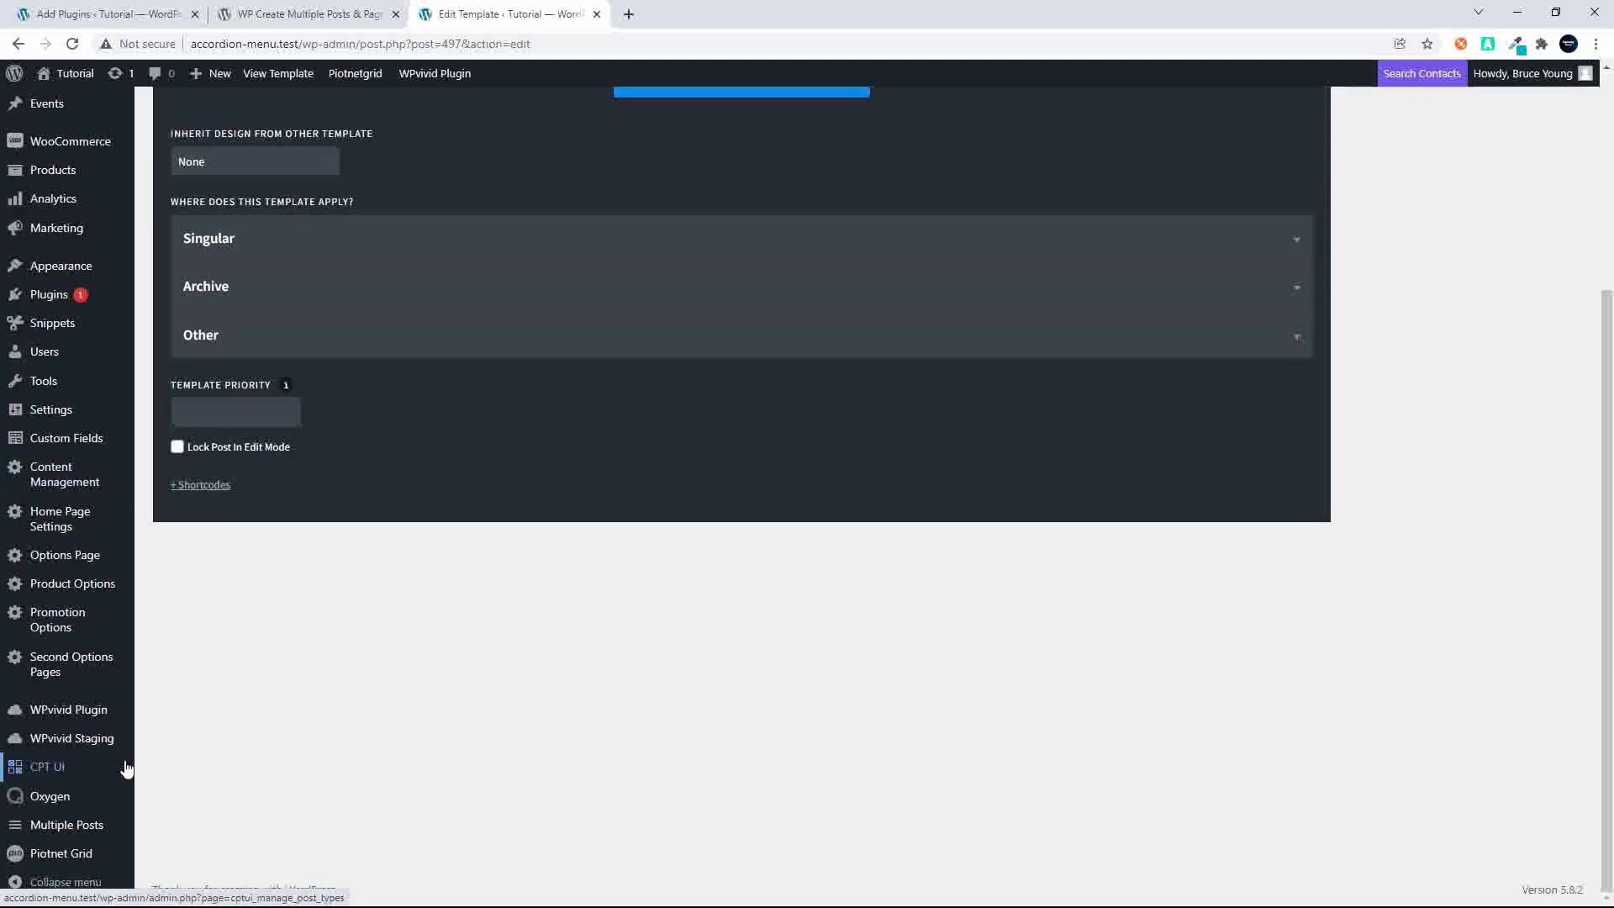
Inspect the Product Archive for Tags template from the Oxygen templates list, then go back
{"action": "mouse_move", "coordinate": [50, 796]}
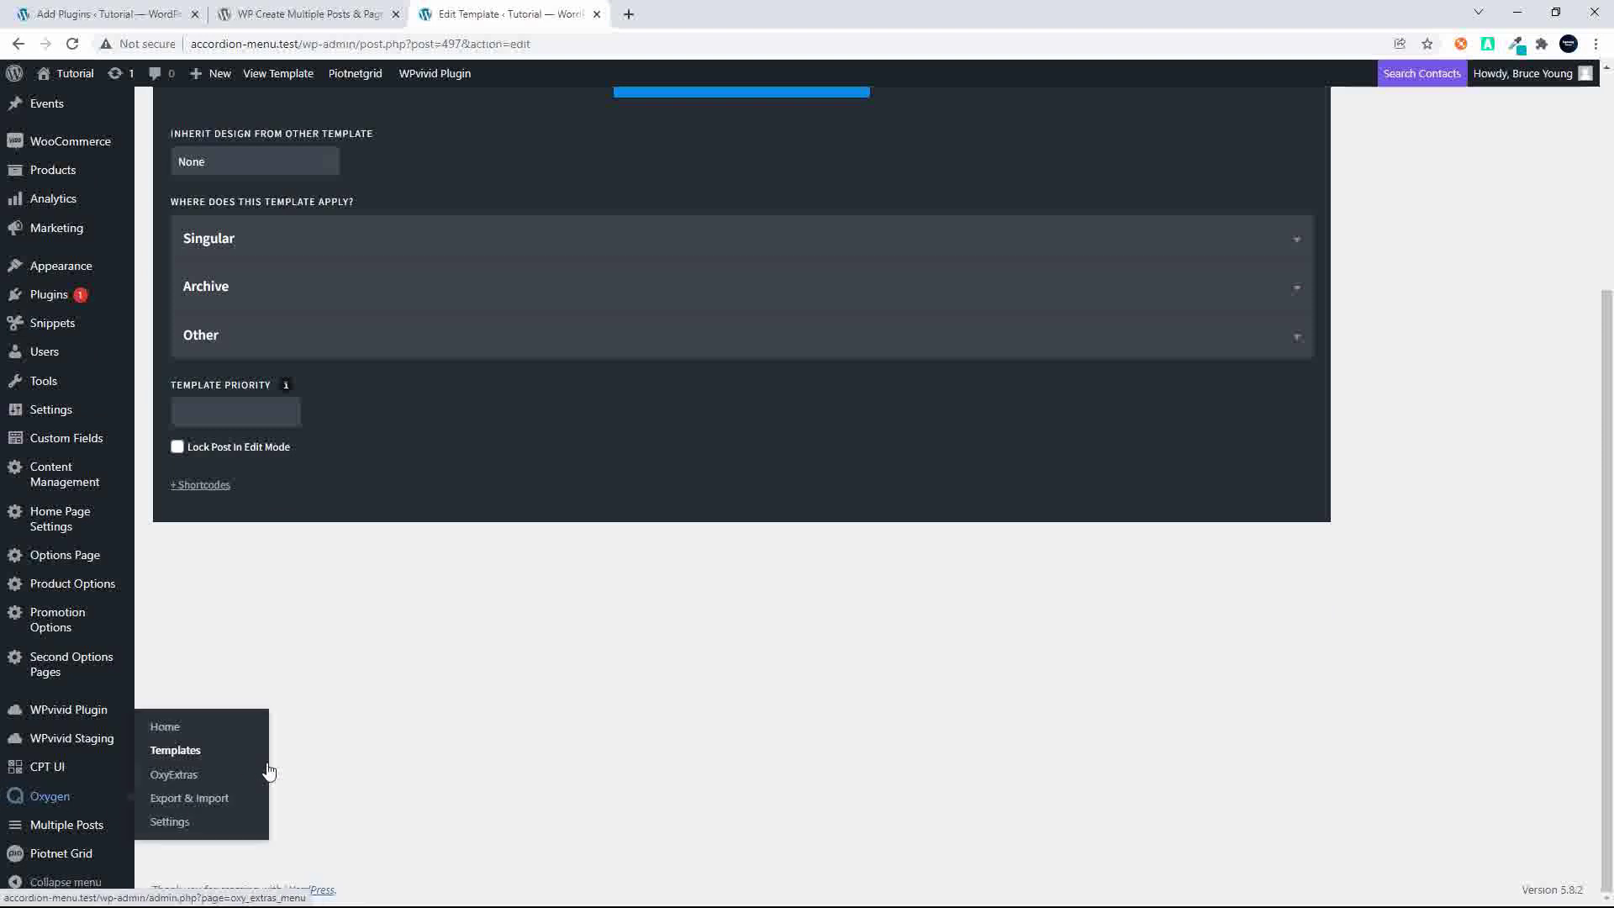
{"action": "left_click", "coordinate": [199, 752]}
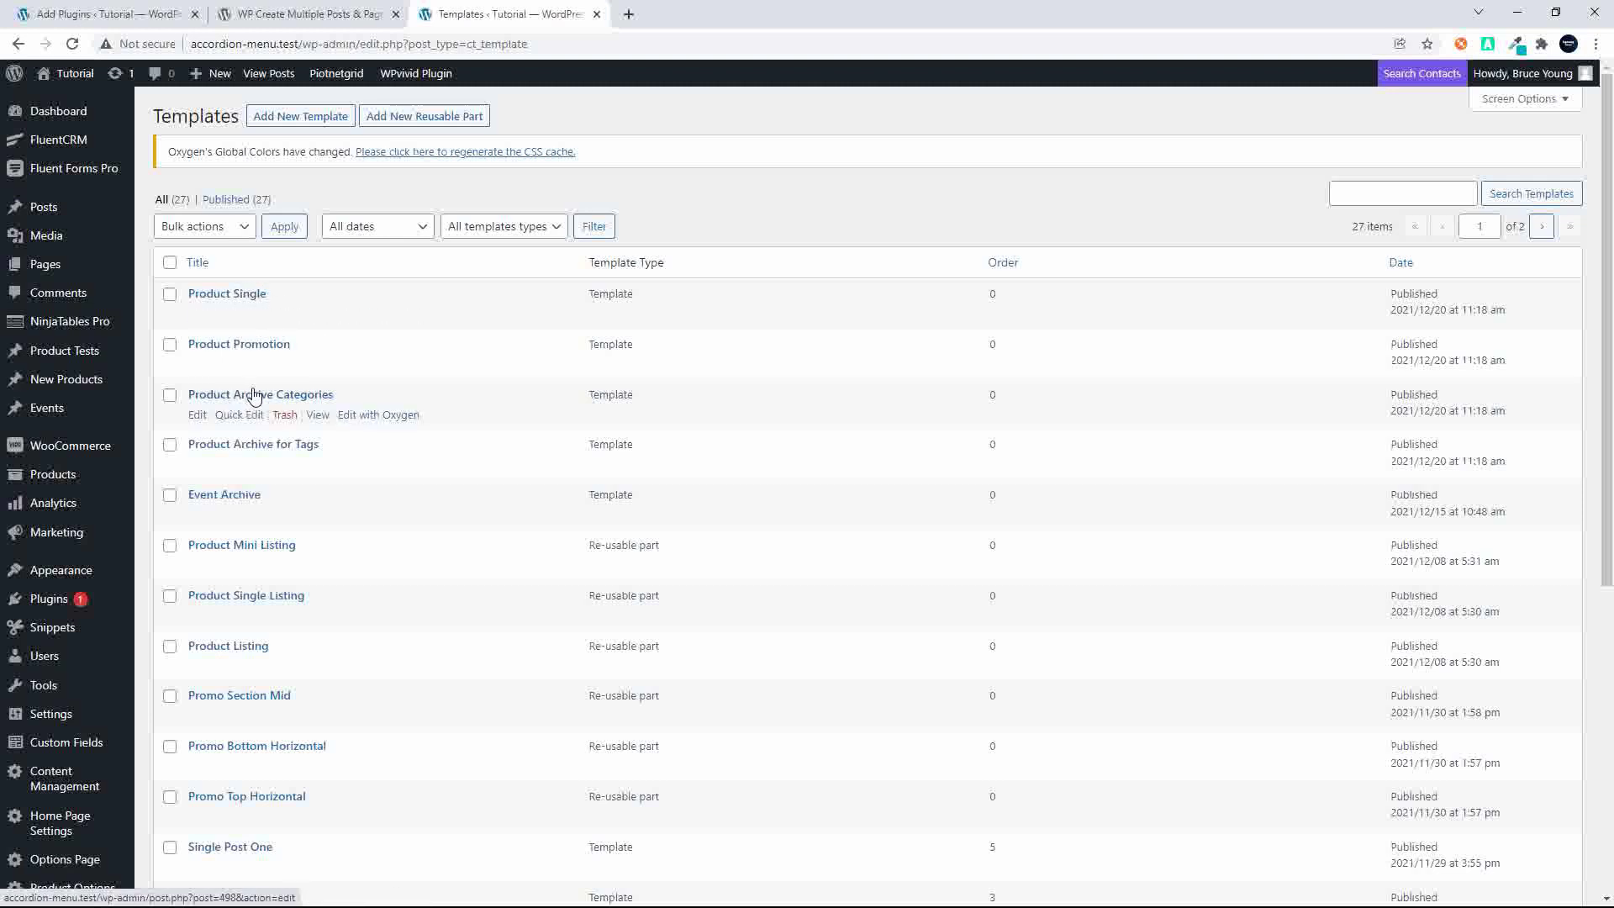
{"action": "left_click", "coordinate": [241, 450]}
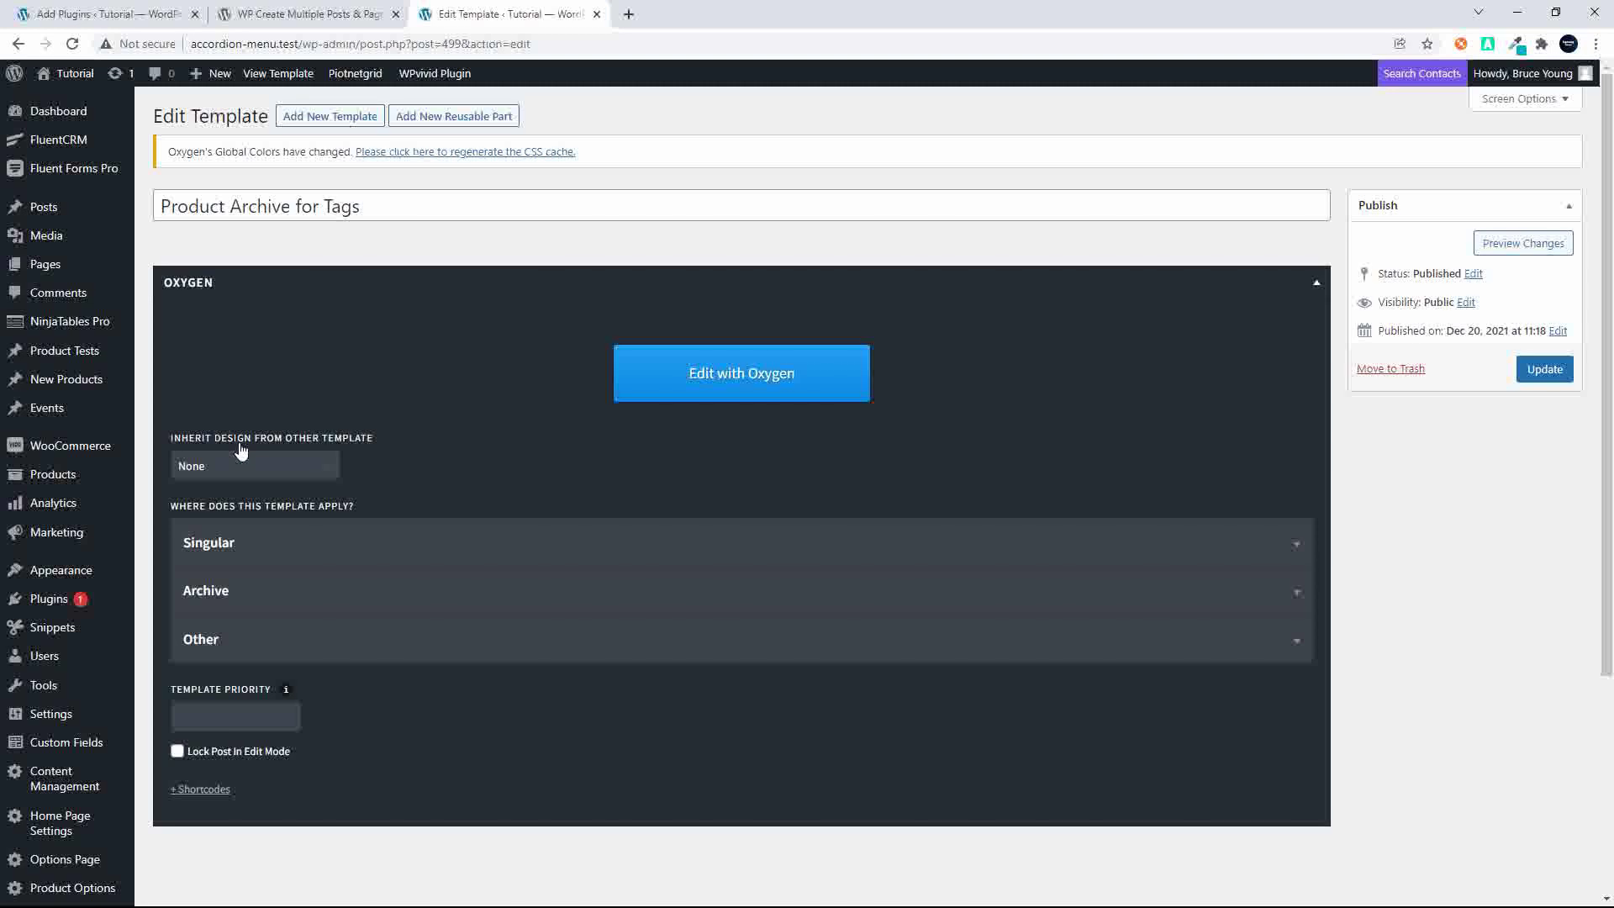
{"action": "left_click", "coordinate": [18, 45]}
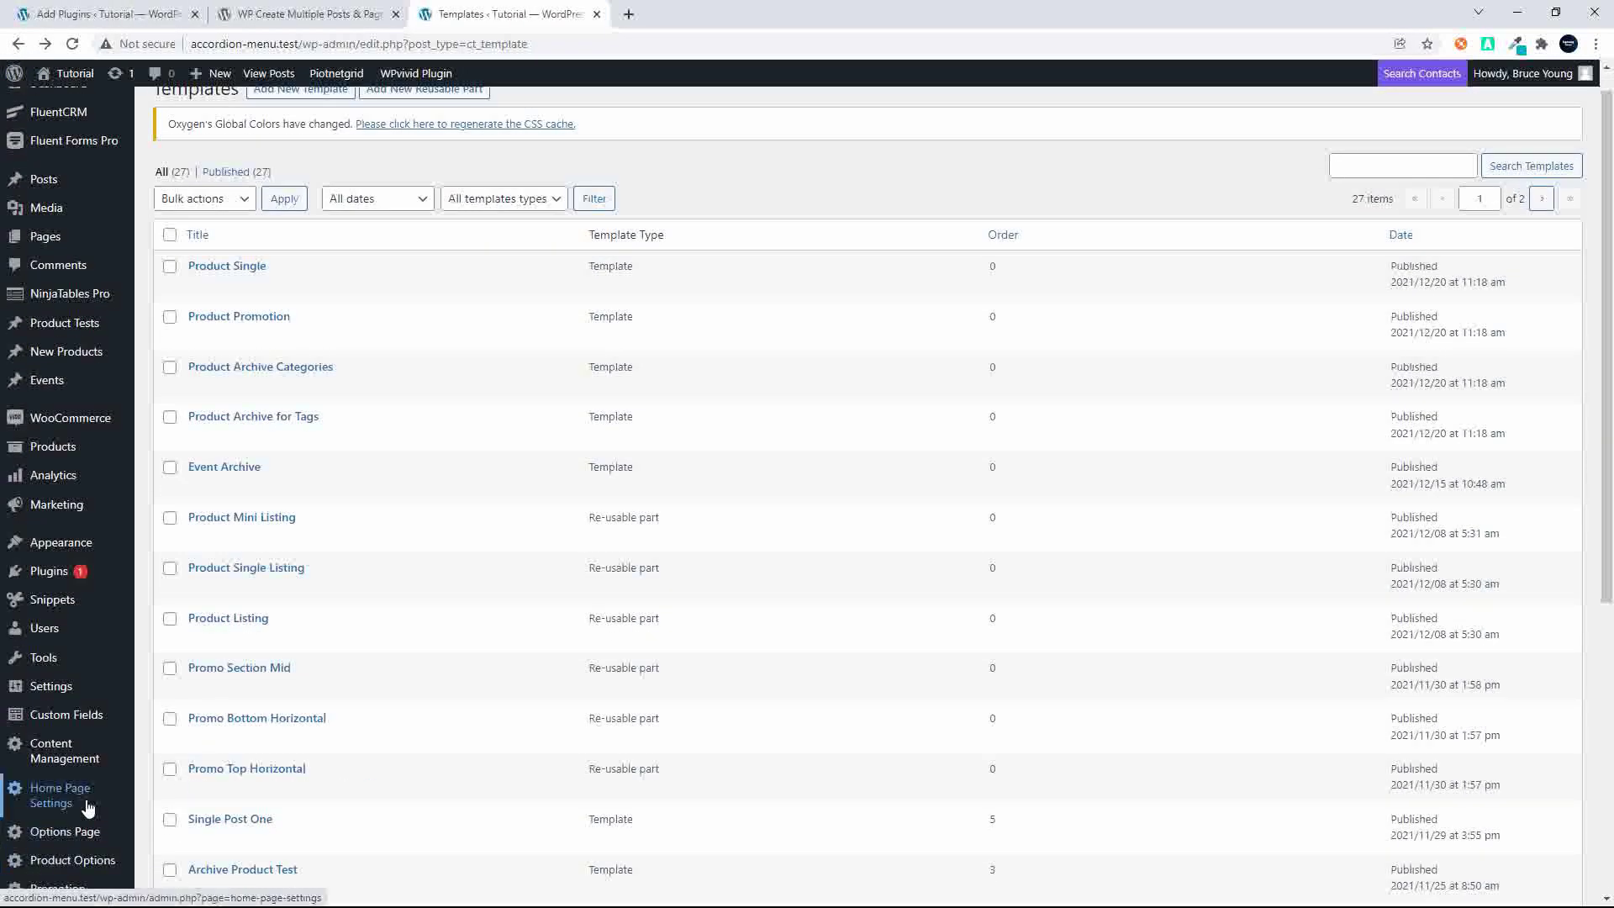
Go to the Multiple Posts bulk-creation page
{"action": "scroll", "coordinate": [88, 807], "scroll_direction": "down", "scroll_amount": 3}
{"action": "mouse_move", "coordinate": [96, 780]}
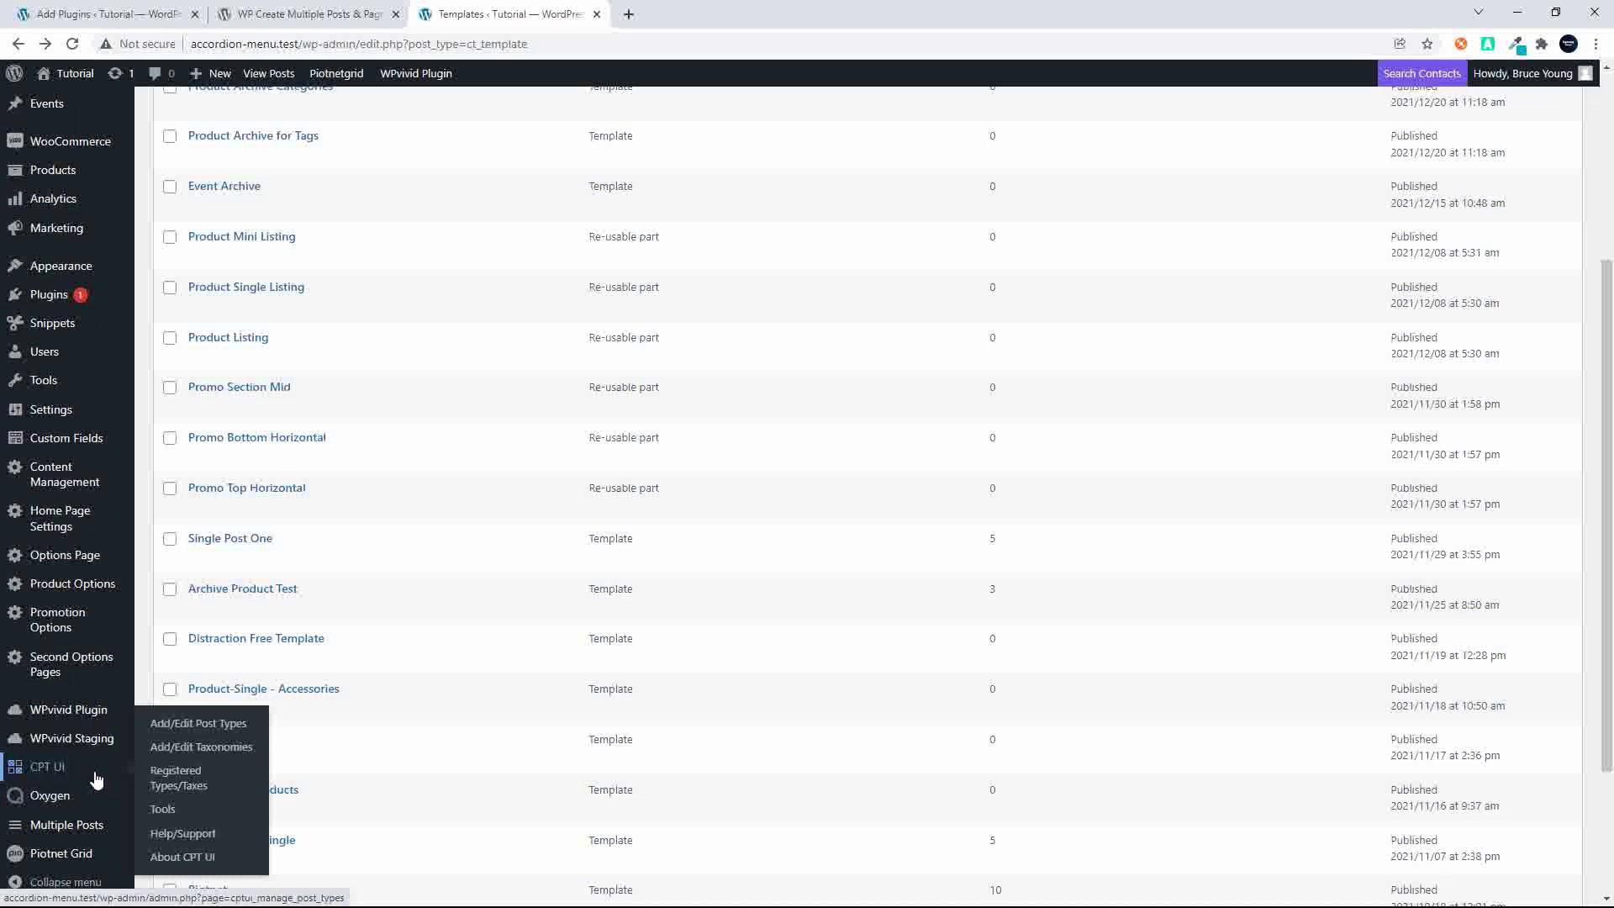
{"action": "left_click", "coordinate": [83, 826]}
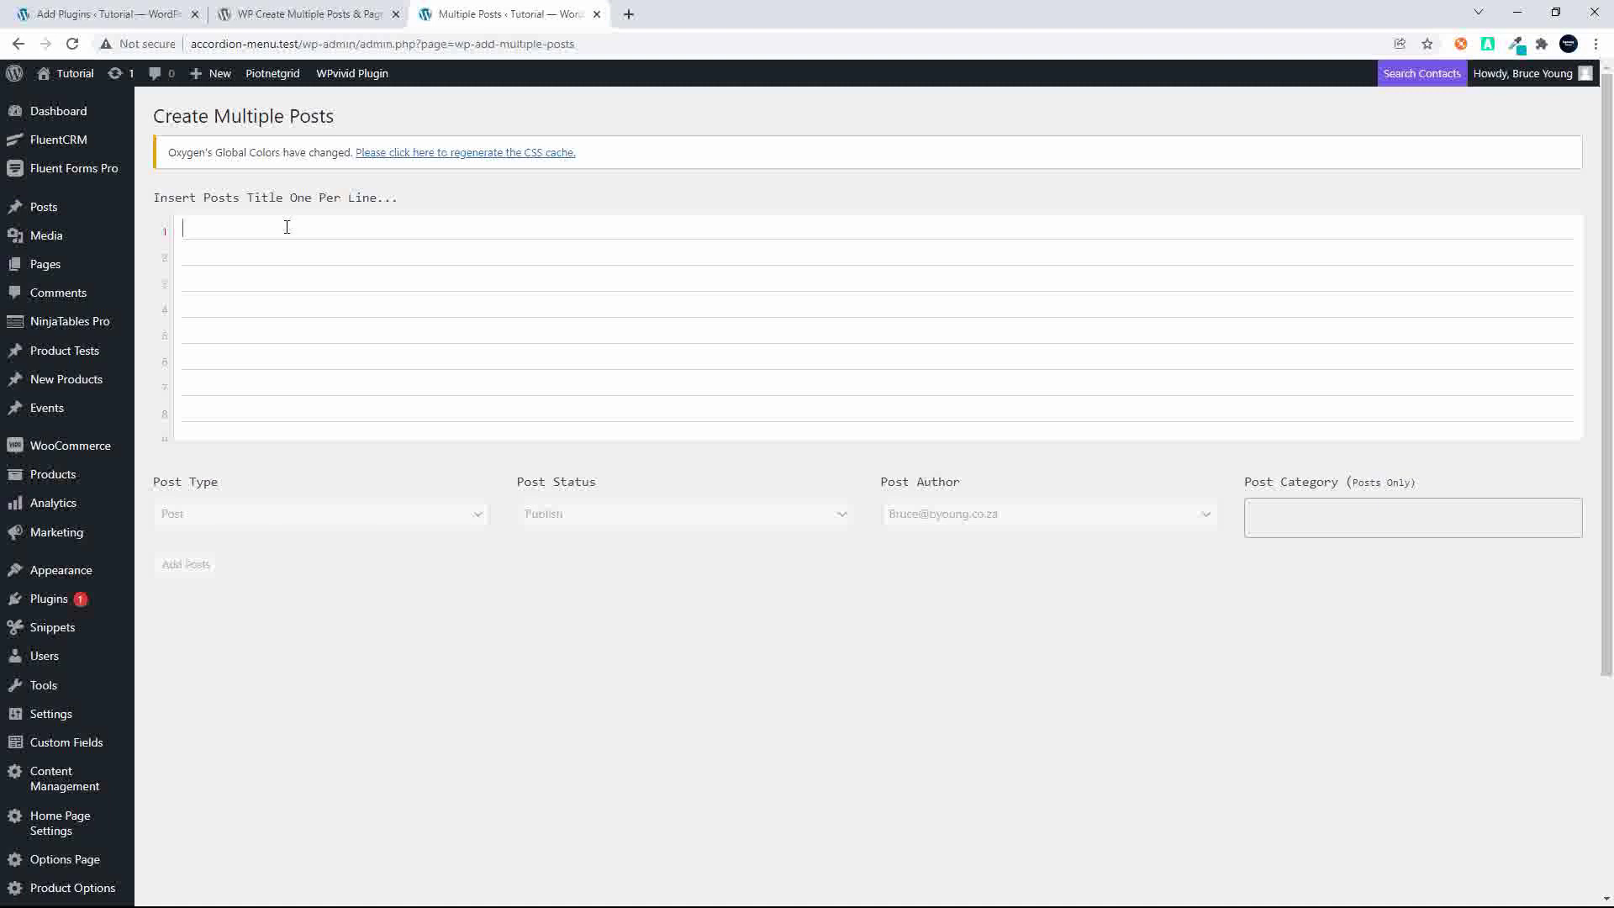
Enter Page One, Page Two and Page Three, set type to Page and status to Draft, then create them
{"action": "left_click", "coordinate": [287, 227]}
{"action": "type", "text": "Page "}
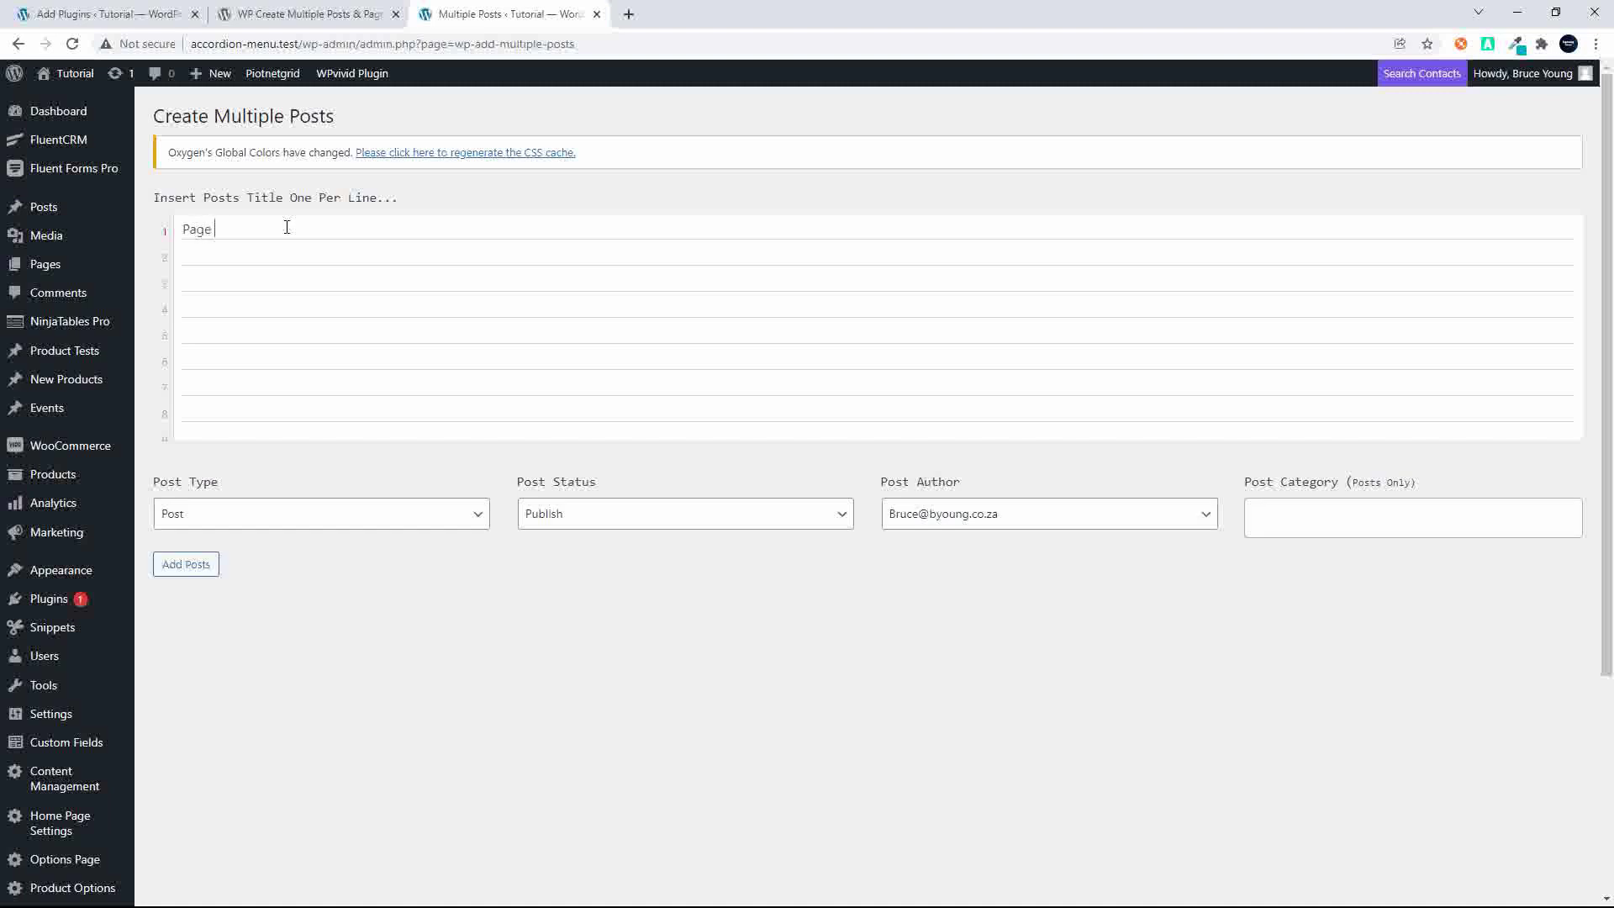
{"action": "type", "text": "One "}
{"action": "type", "text": "Page Two "}
{"action": "type", "text": "Page Thre"}
{"action": "type", "text": "e"}
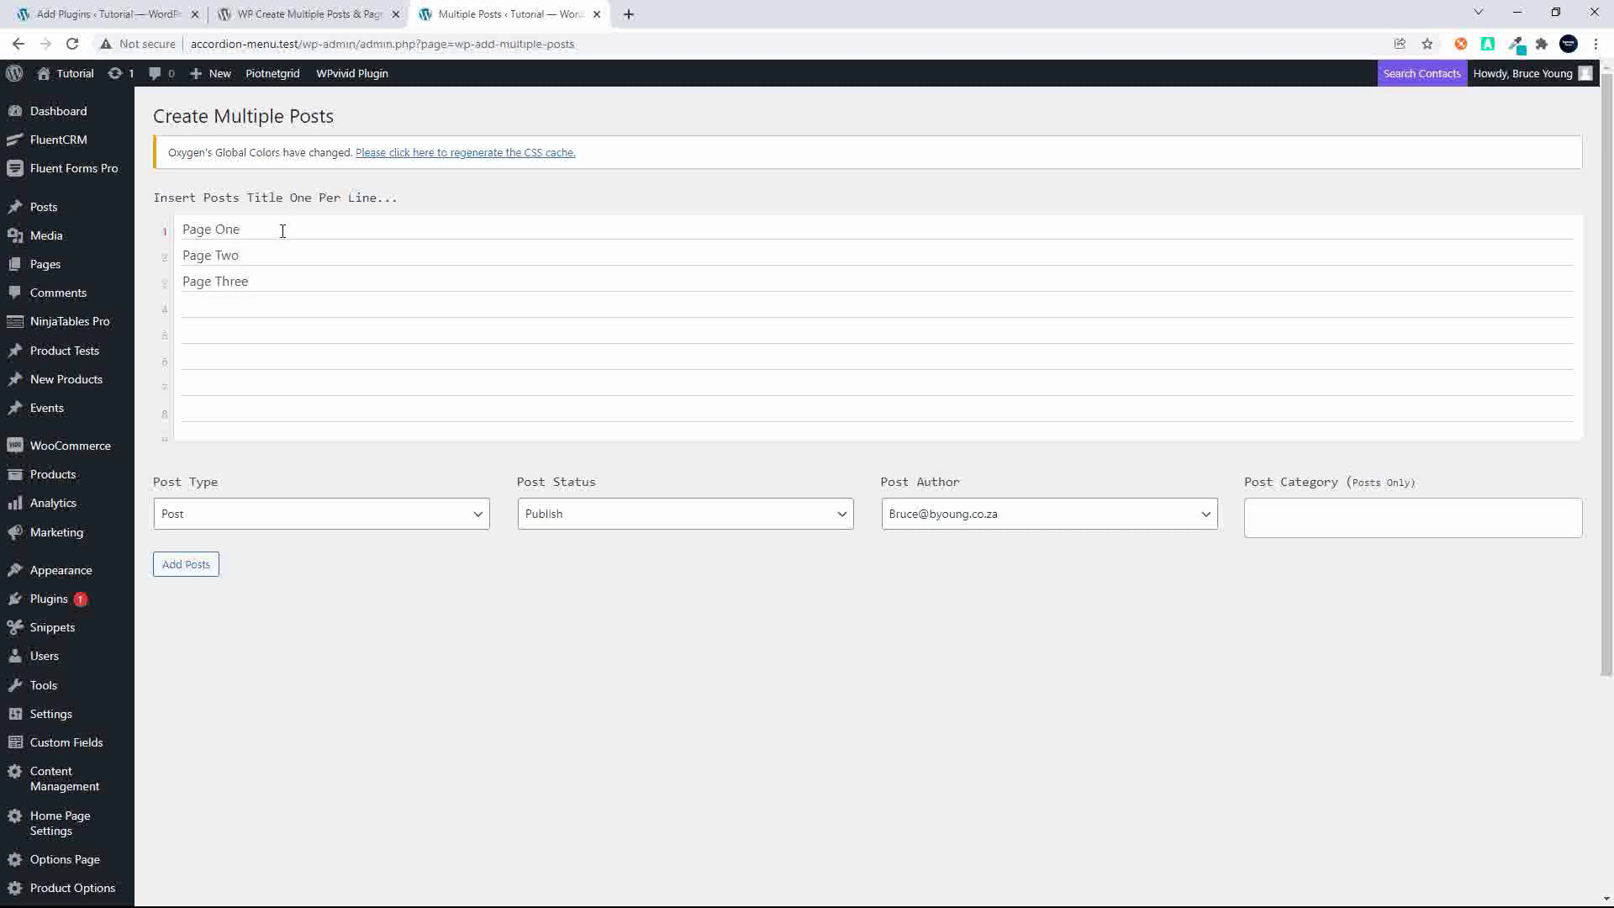
{"action": "left_click", "coordinate": [405, 532]}
{"action": "left_click", "coordinate": [406, 529]}
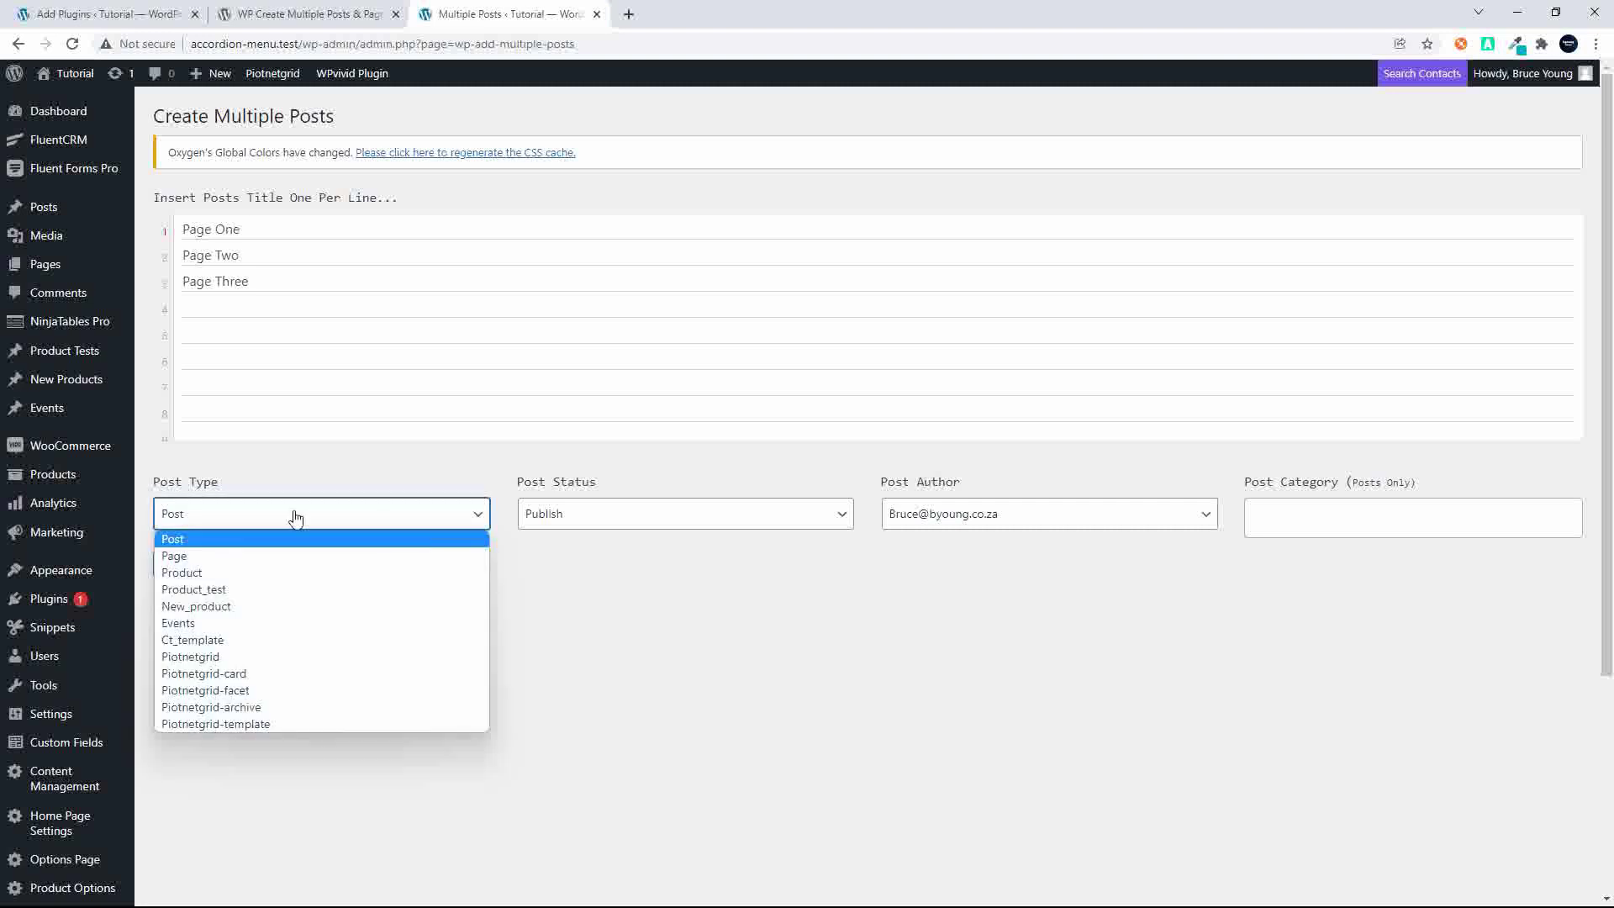
{"action": "left_click", "coordinate": [180, 516]}
{"action": "left_click", "coordinate": [180, 515]}
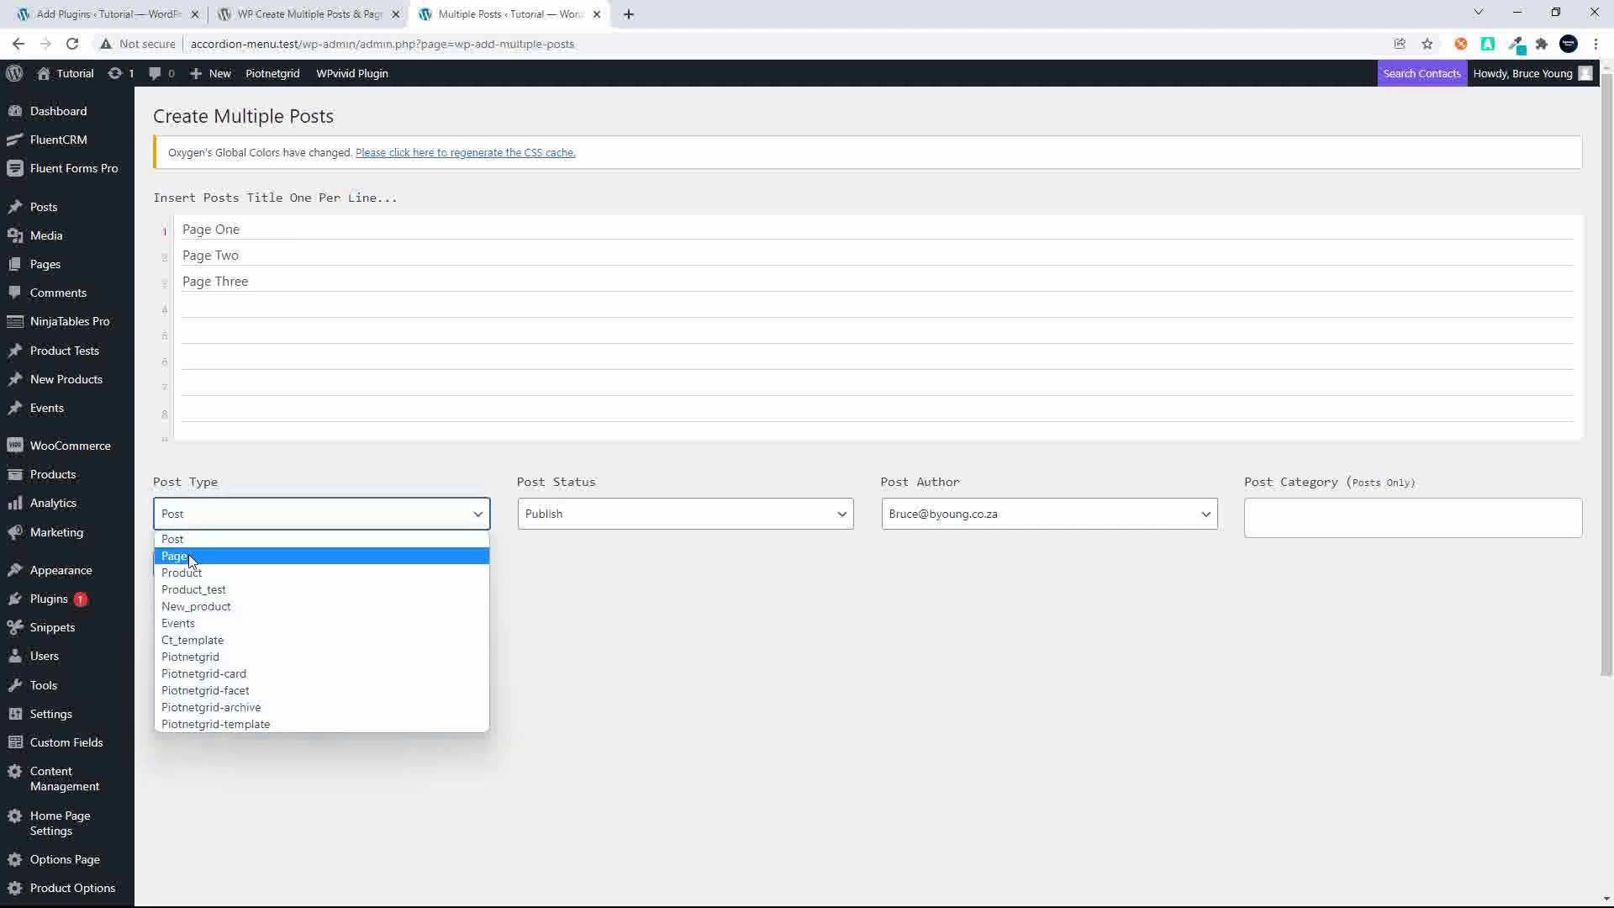
{"action": "left_click", "coordinate": [191, 556]}
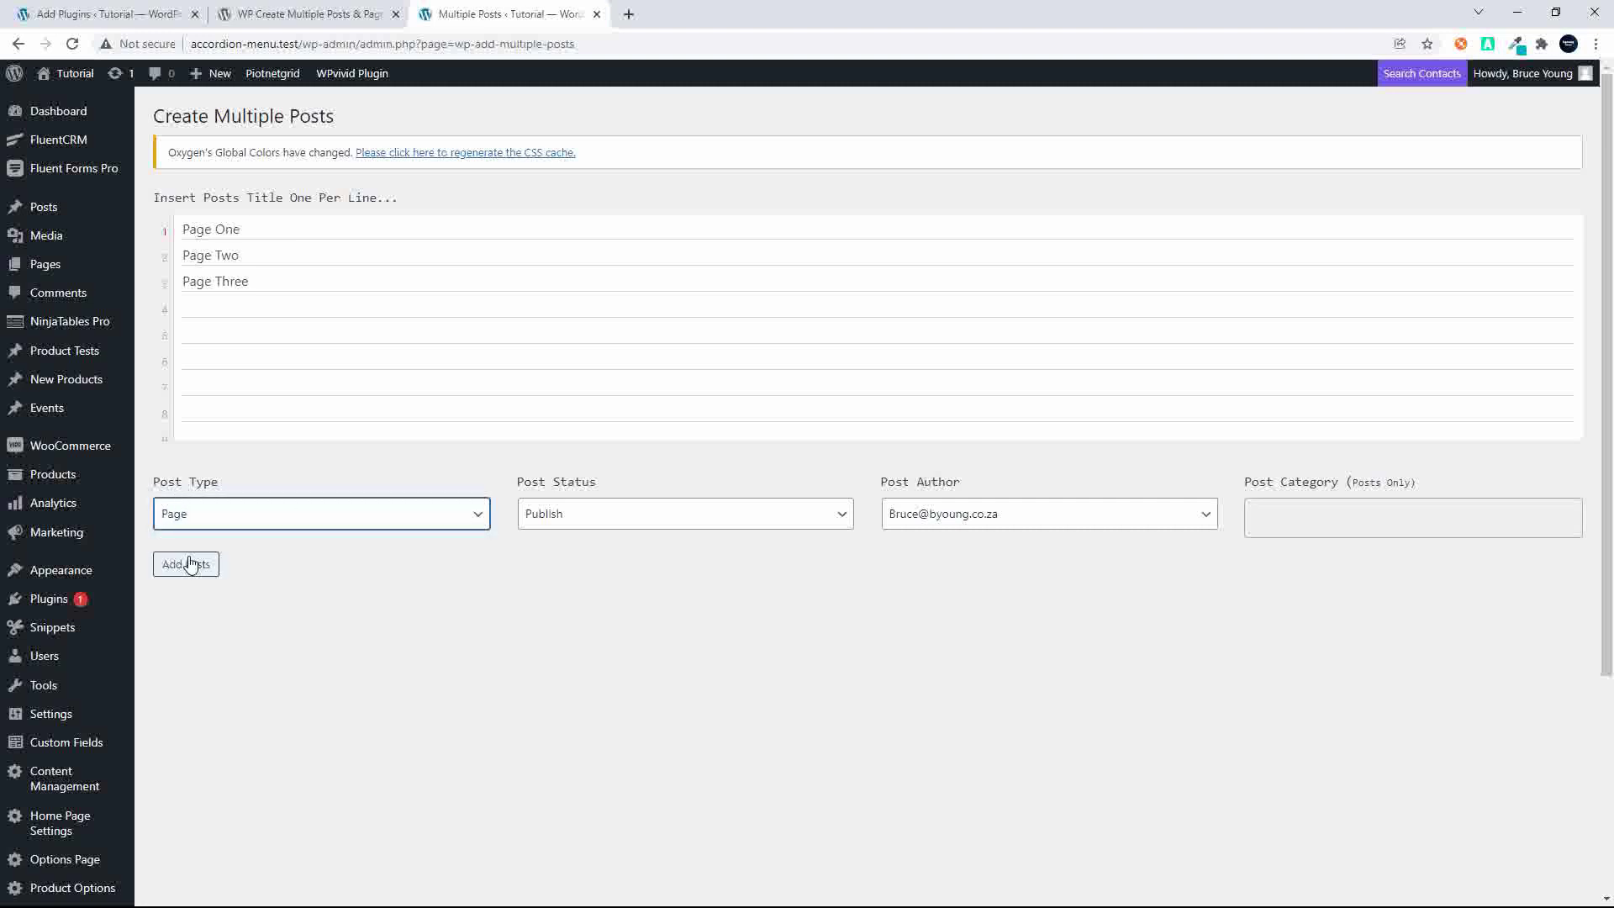
{"action": "left_click", "coordinate": [675, 526]}
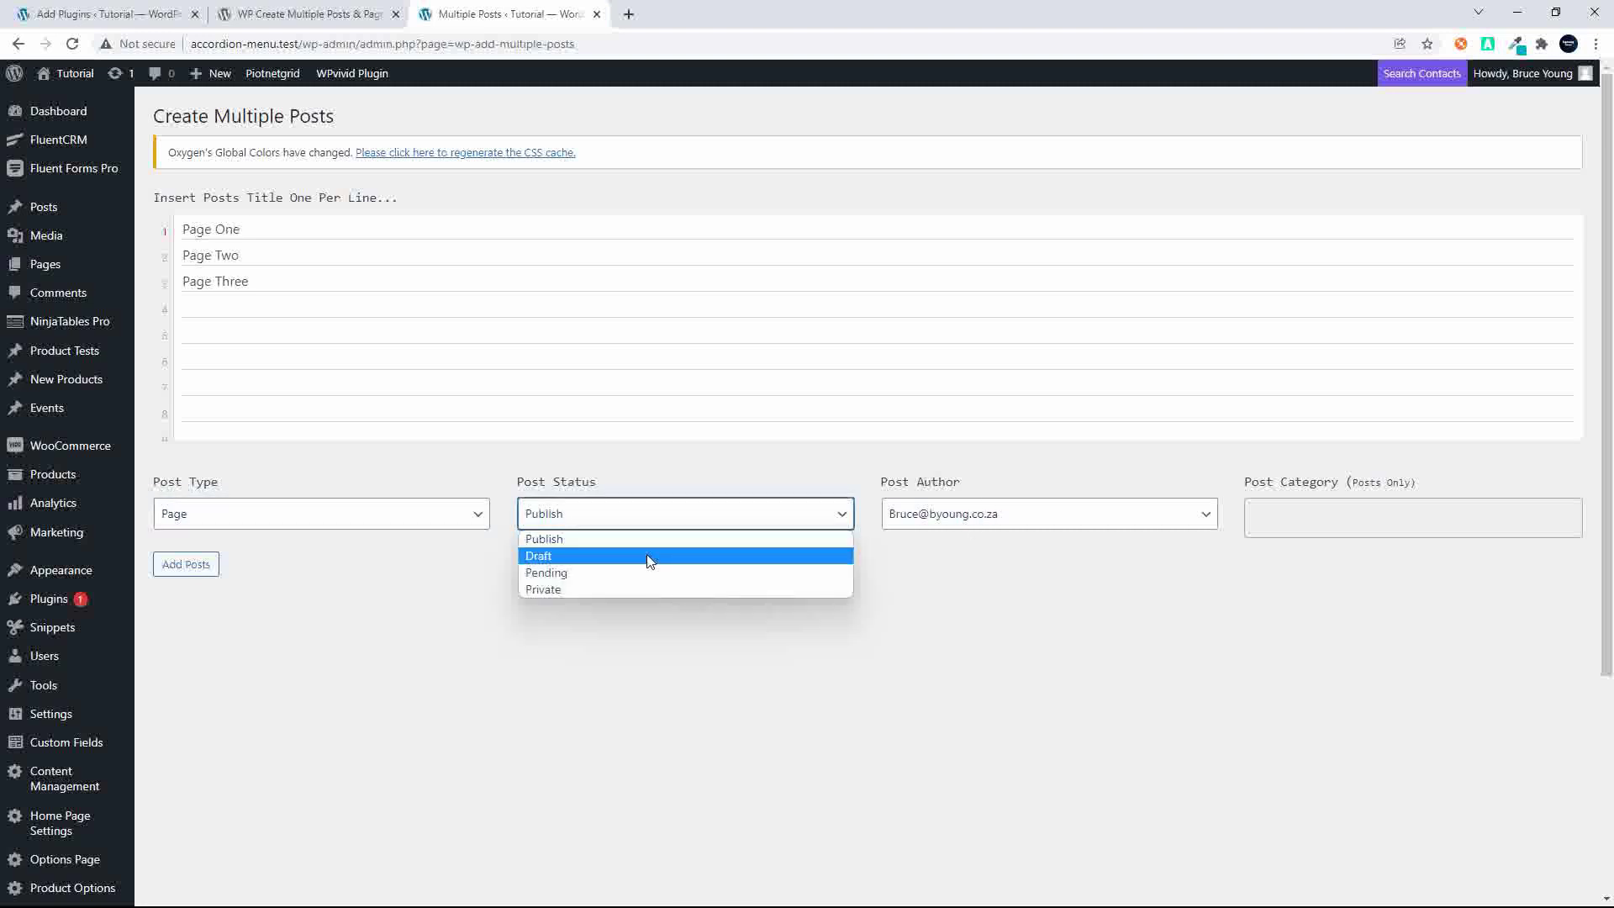
{"action": "left_click", "coordinate": [651, 558]}
{"action": "left_click", "coordinate": [180, 569]}
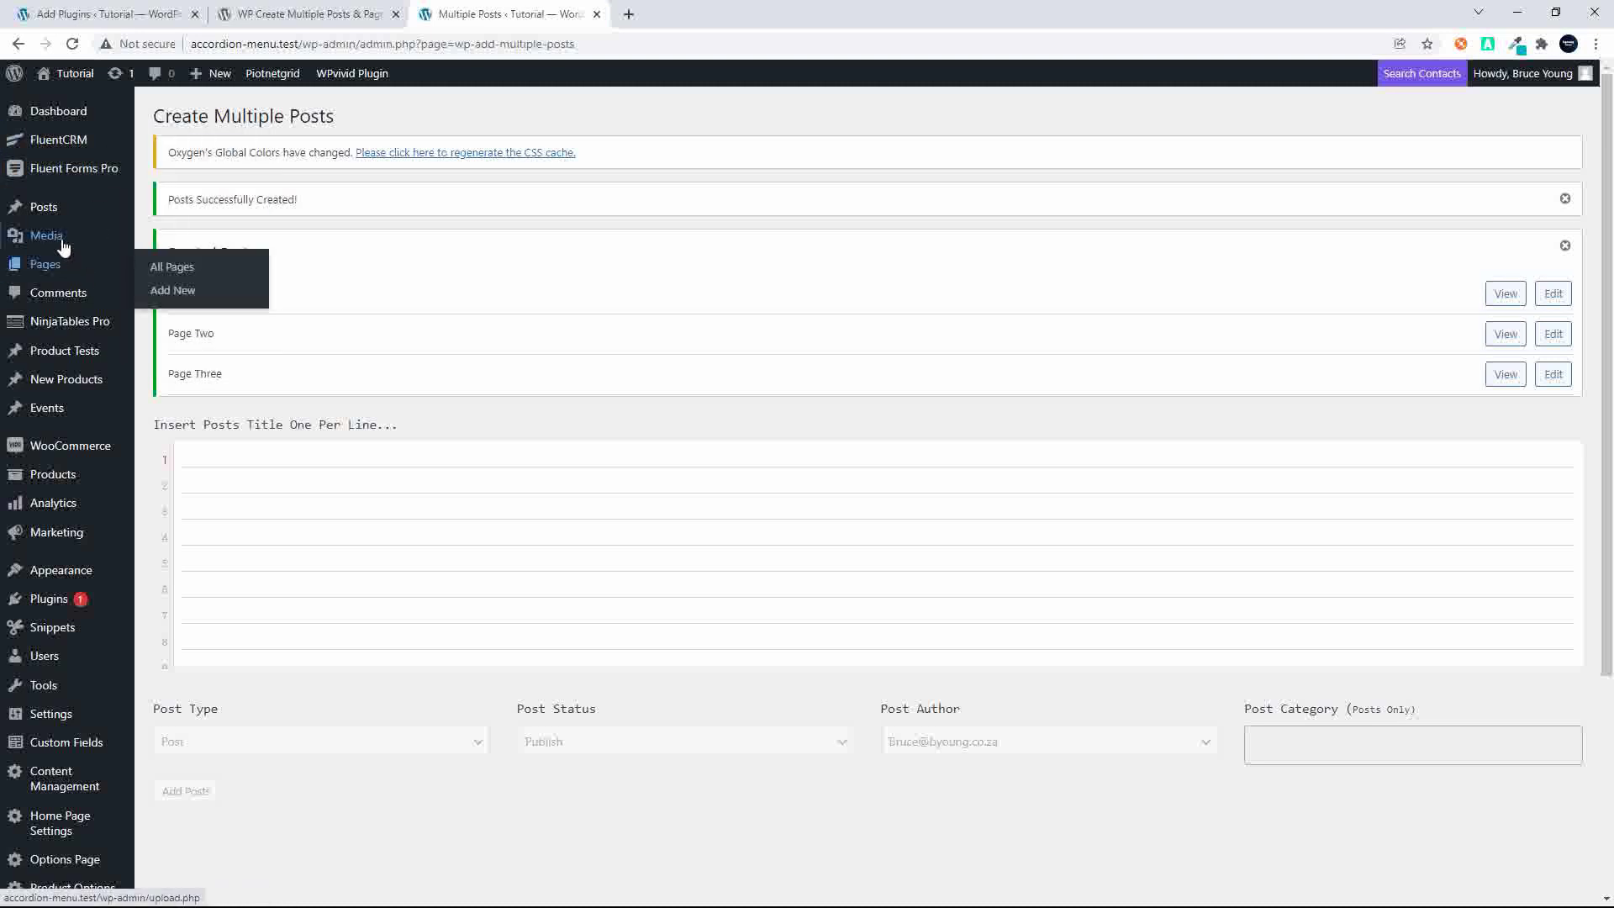
Check page 2 of All Pages for the three new drafts, then return to Multiple Posts
{"action": "left_click", "coordinate": [48, 268]}
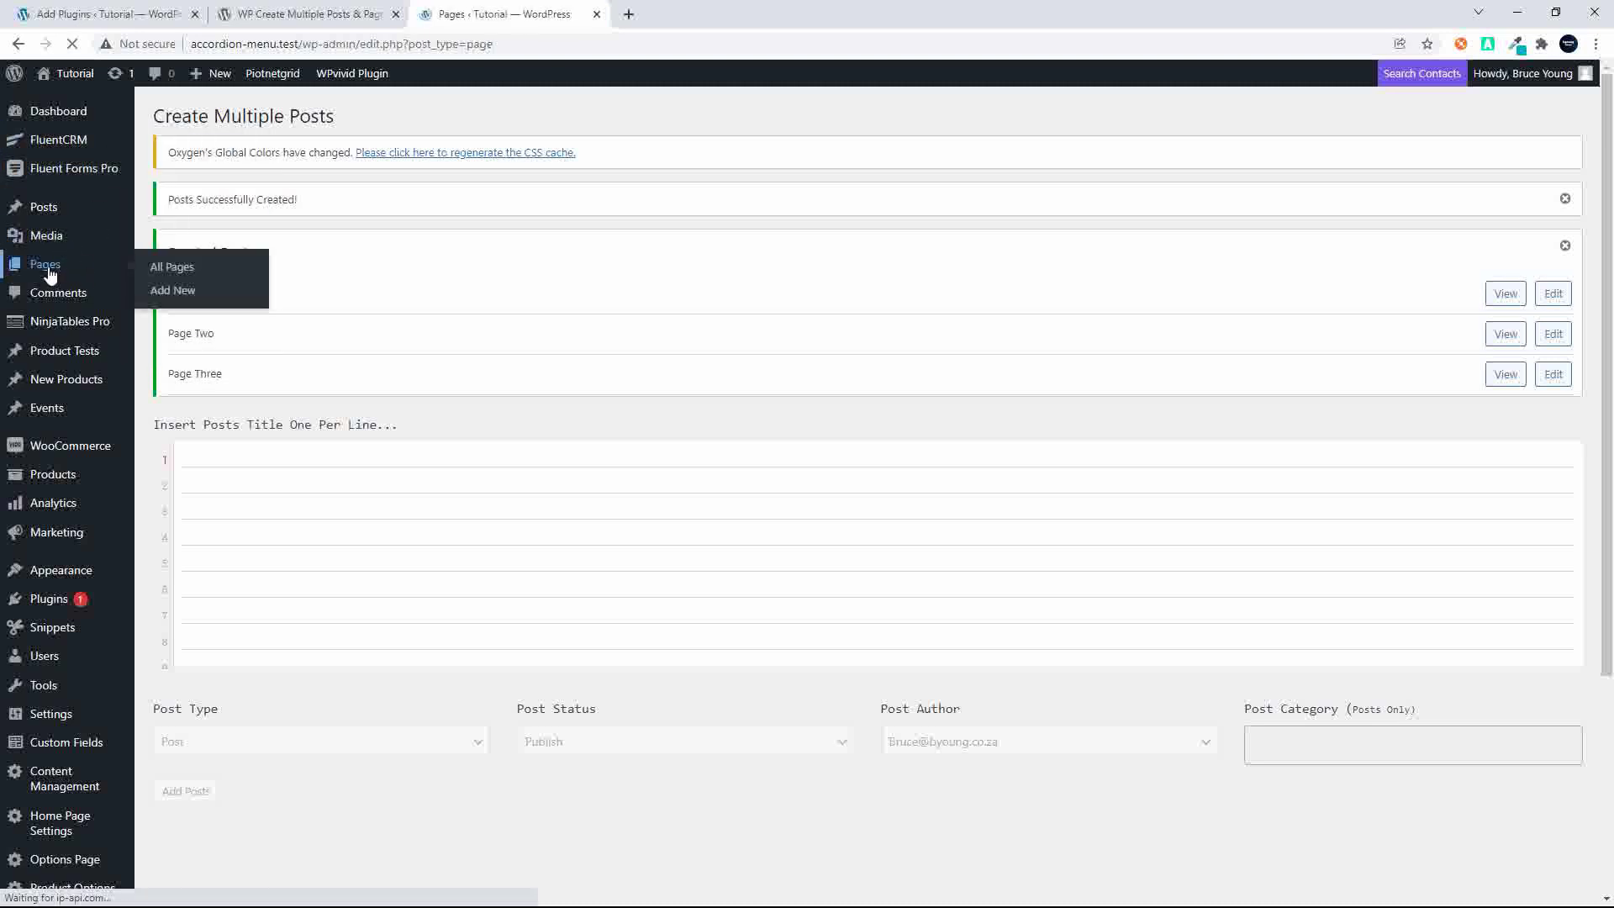
{"action": "scroll", "coordinate": [471, 584], "scroll_direction": "down", "scroll_amount": 6}
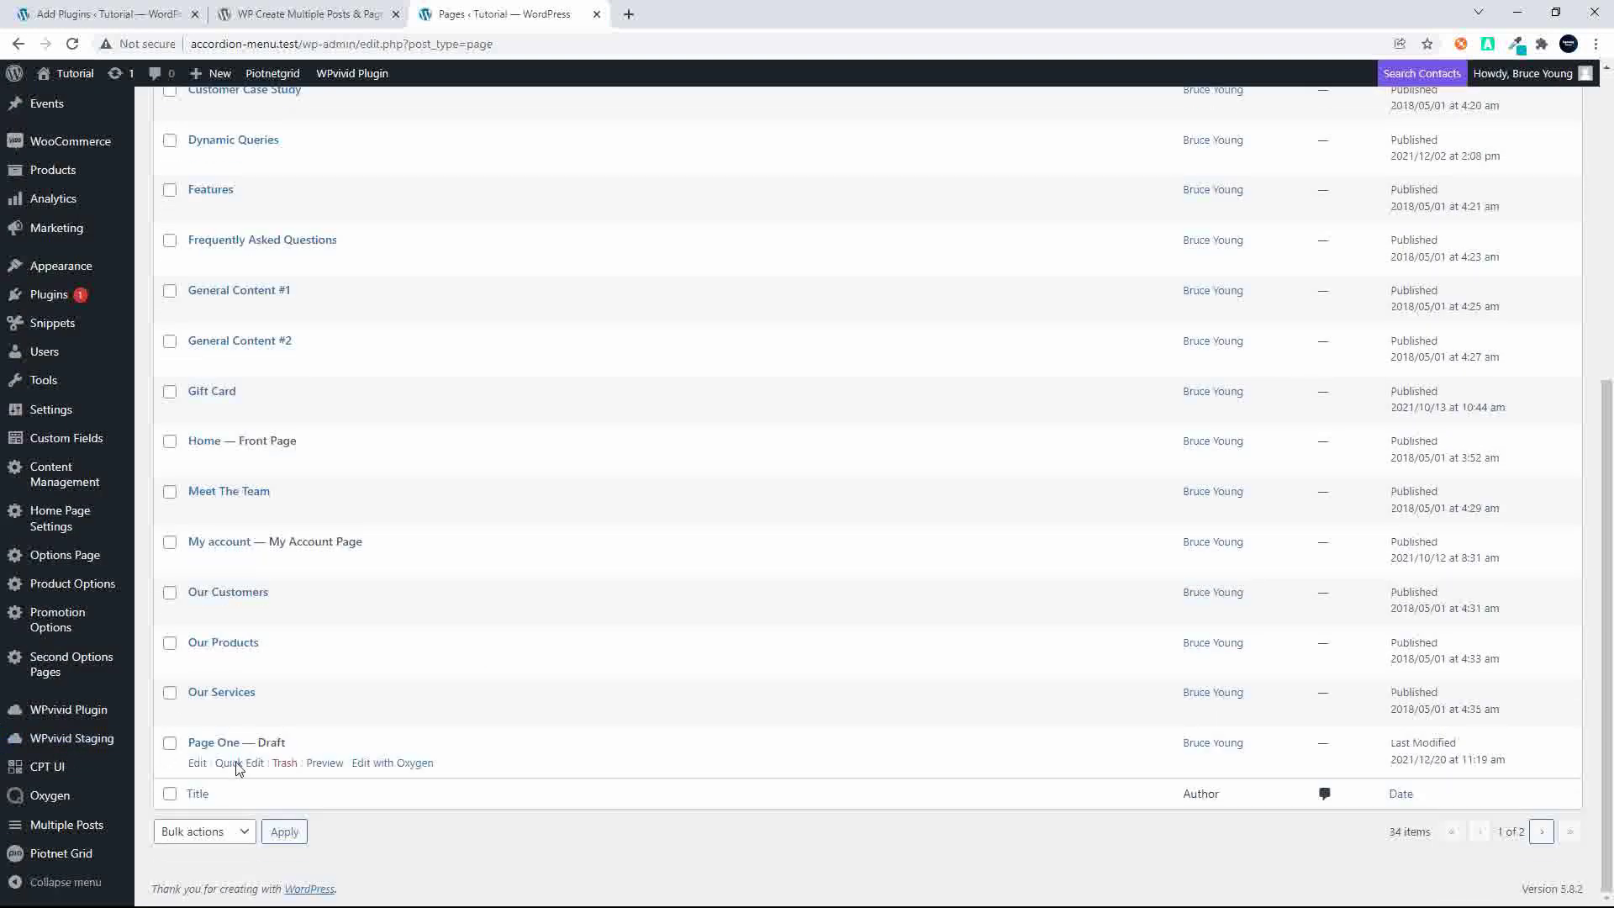
{"action": "left_click", "coordinate": [1543, 834]}
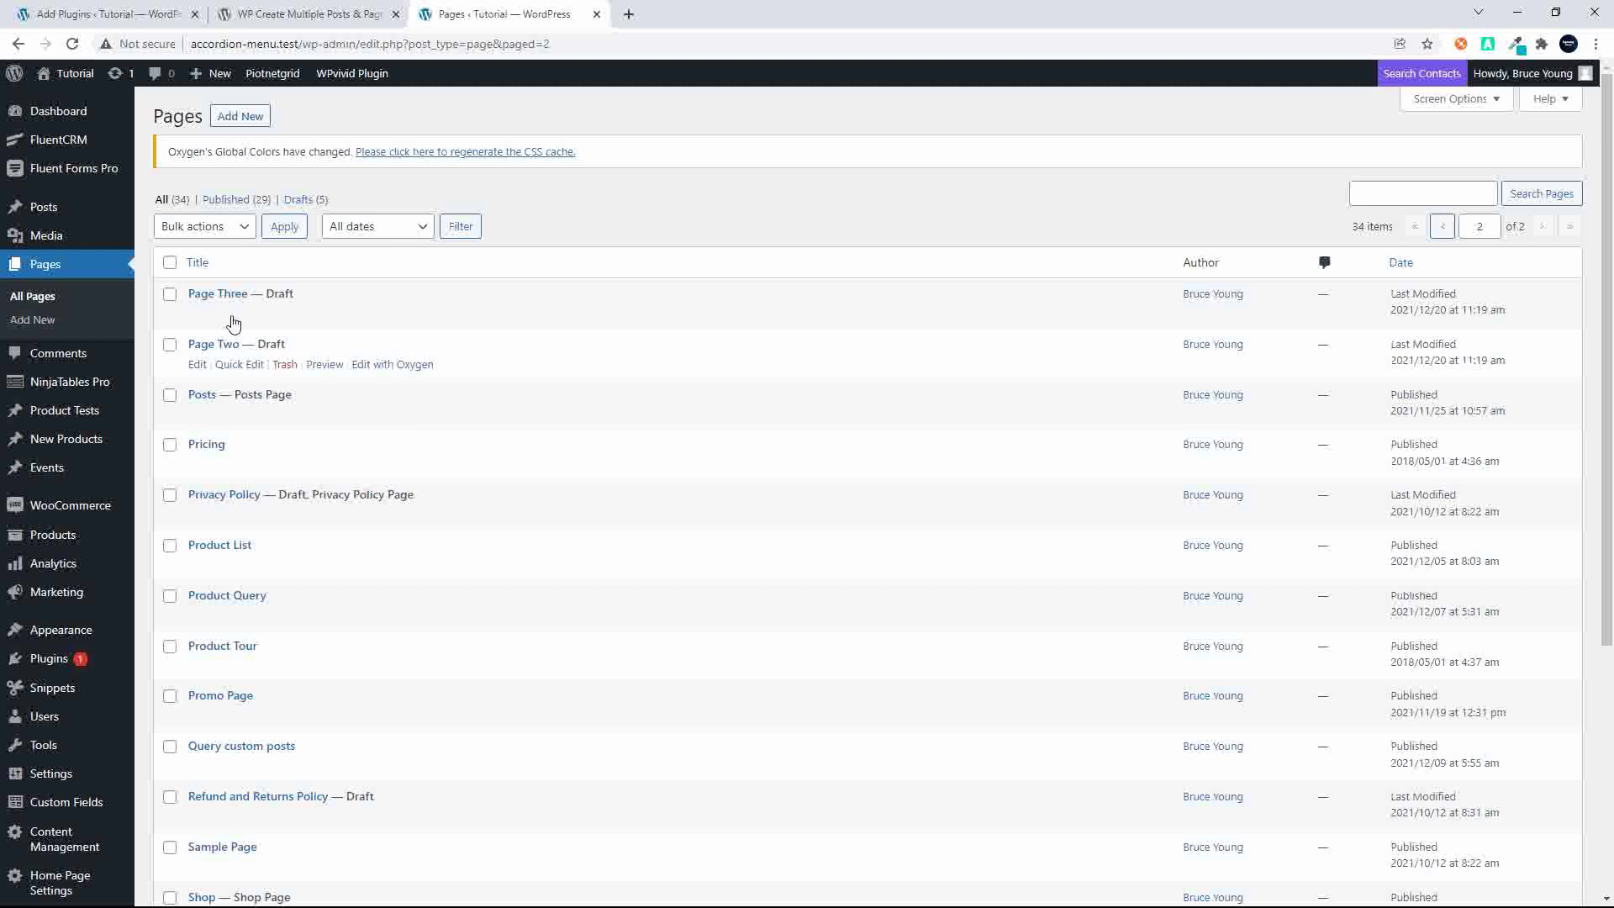
{"action": "scroll", "coordinate": [217, 690], "scroll_direction": "down", "scroll_amount": 4}
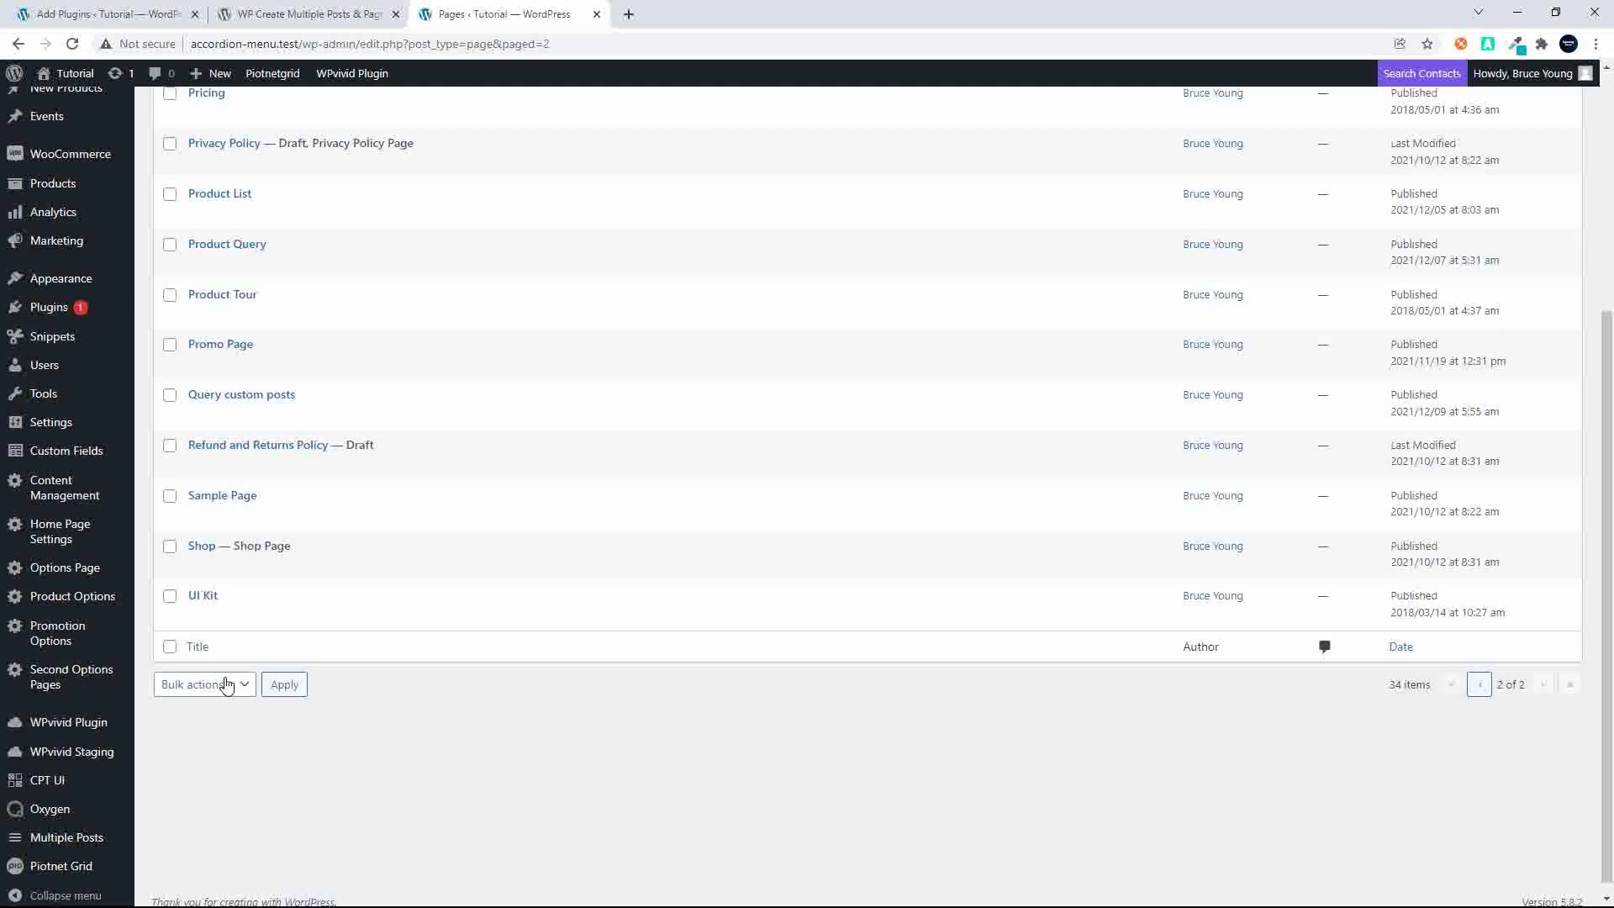
{"action": "left_click", "coordinate": [91, 828]}
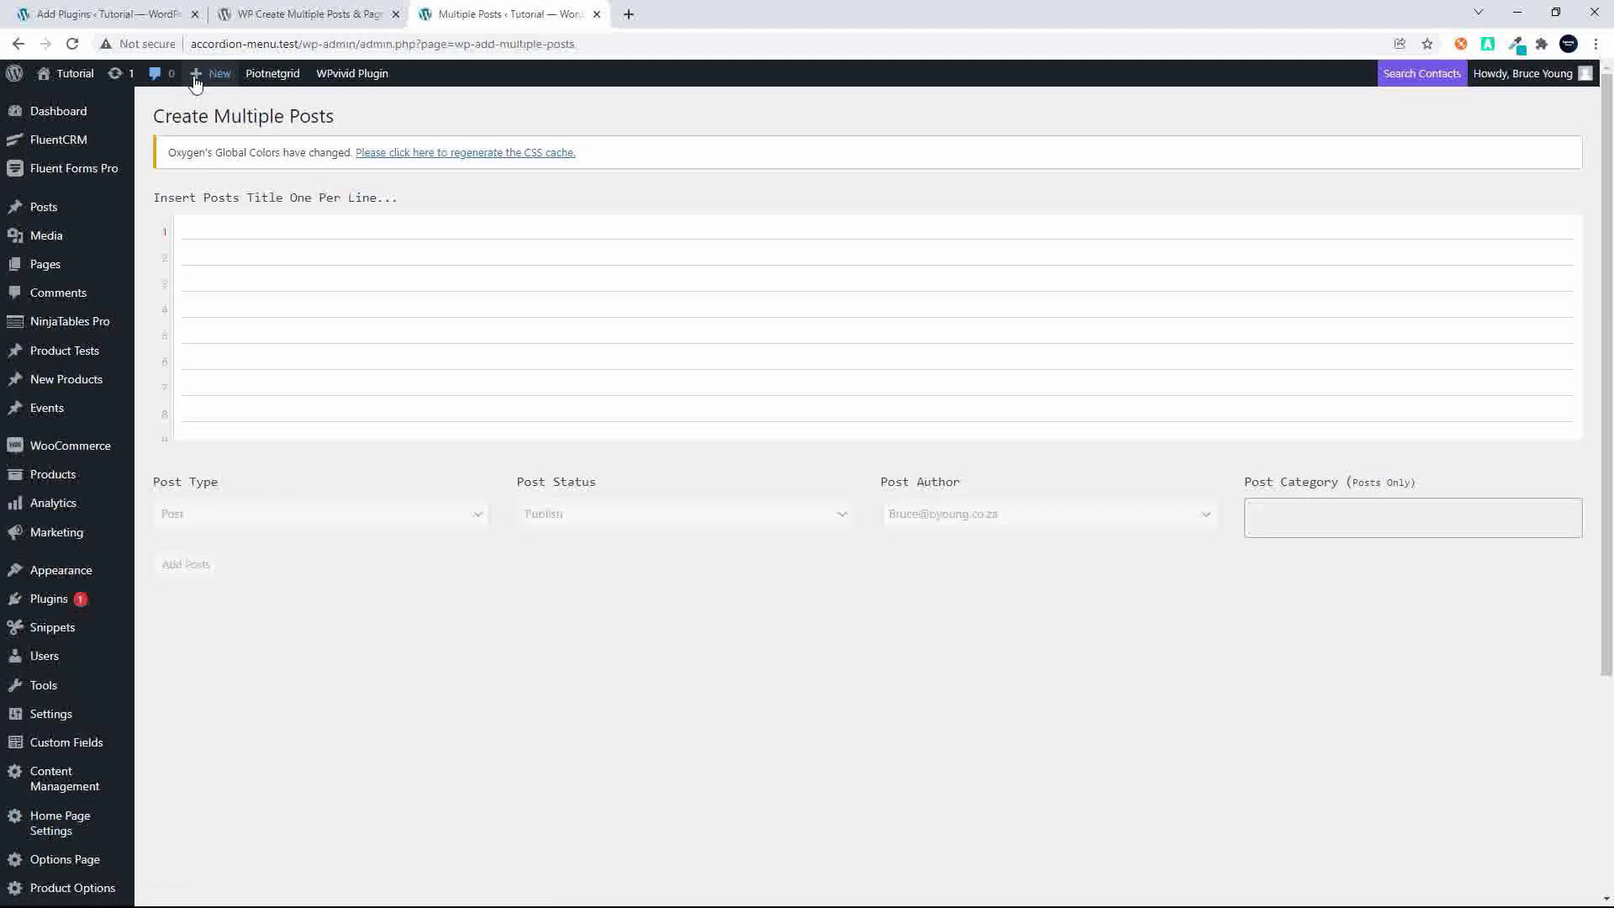
Add Product One, Product Two and Product Three as draft WooCommerce Product posts
{"action": "left_click", "coordinate": [227, 227]}
{"action": "type", "text": "Product Three"}
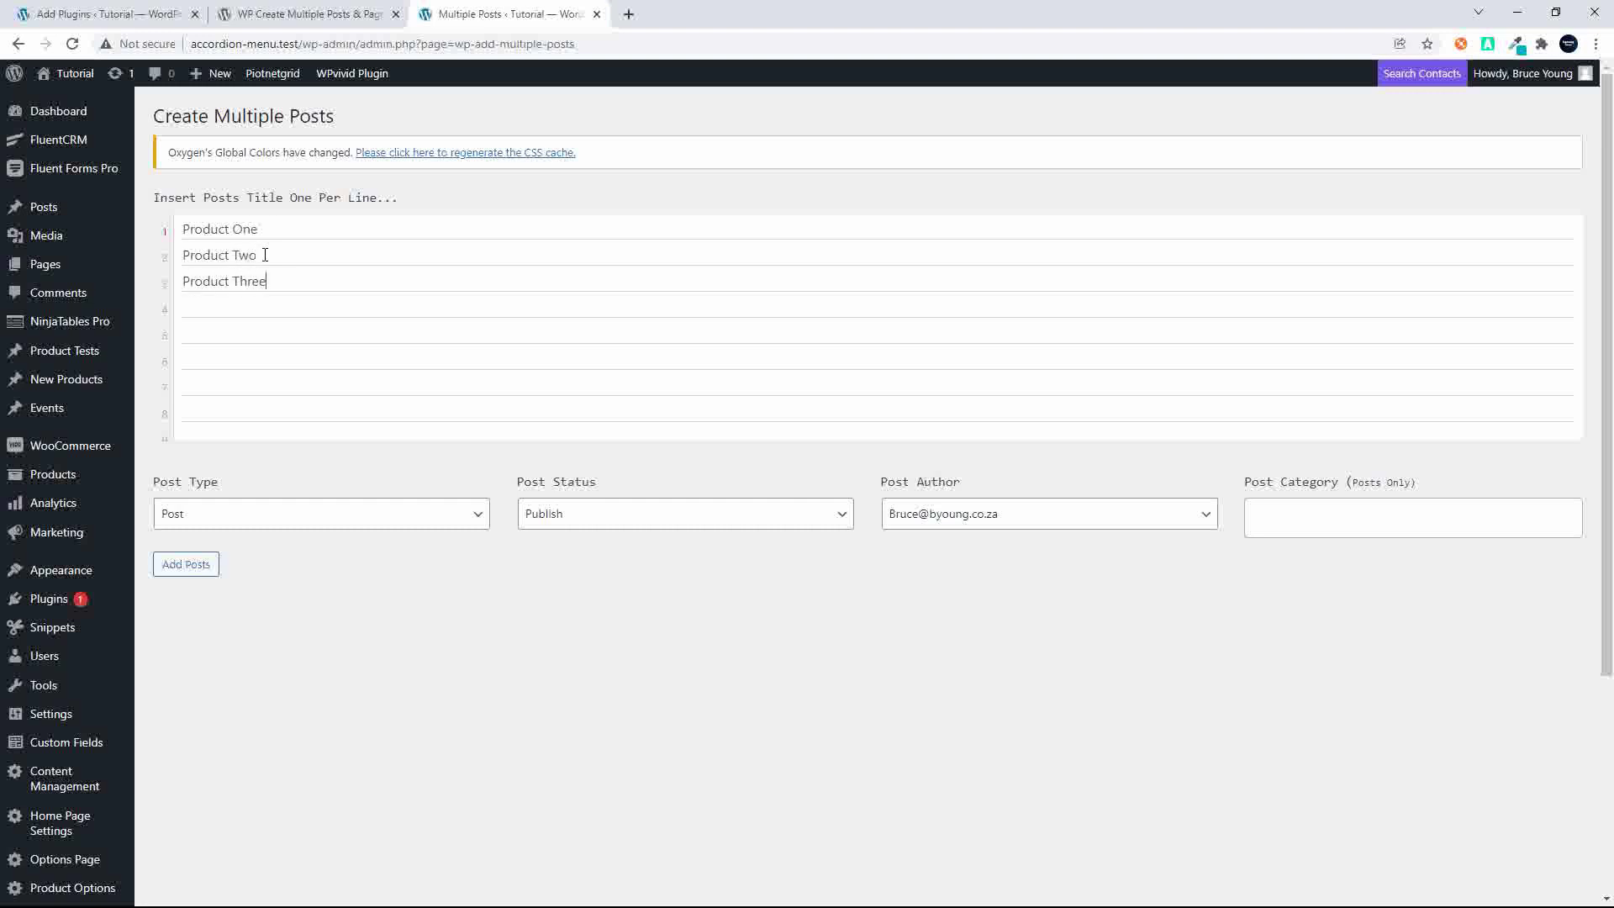
{"action": "left_click", "coordinate": [342, 517]}
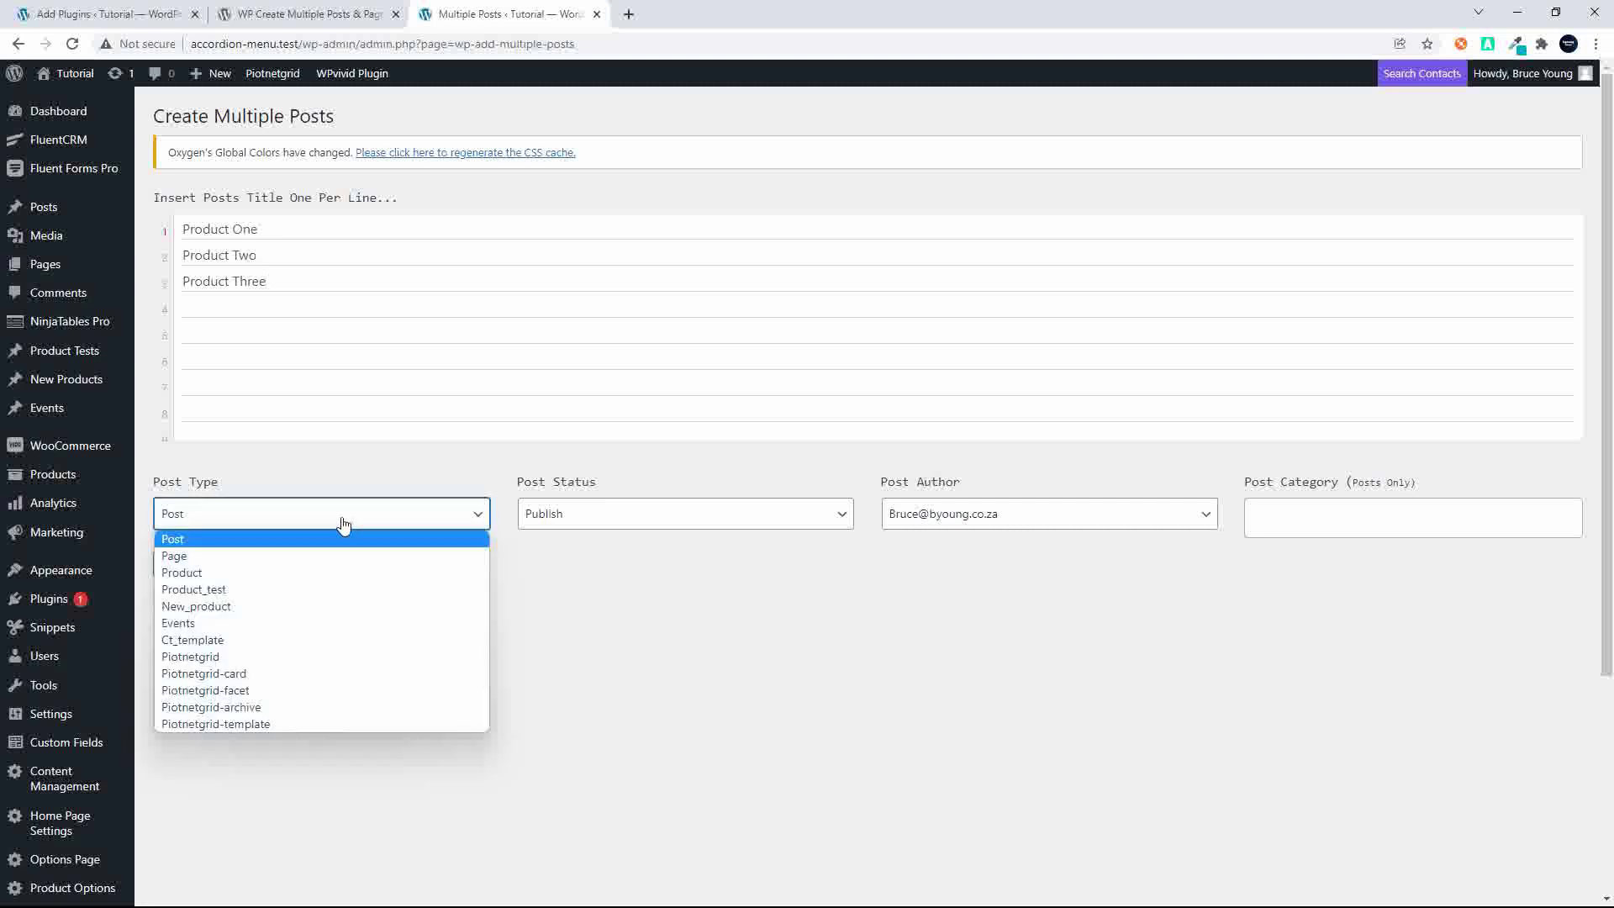
{"action": "left_click", "coordinate": [319, 573]}
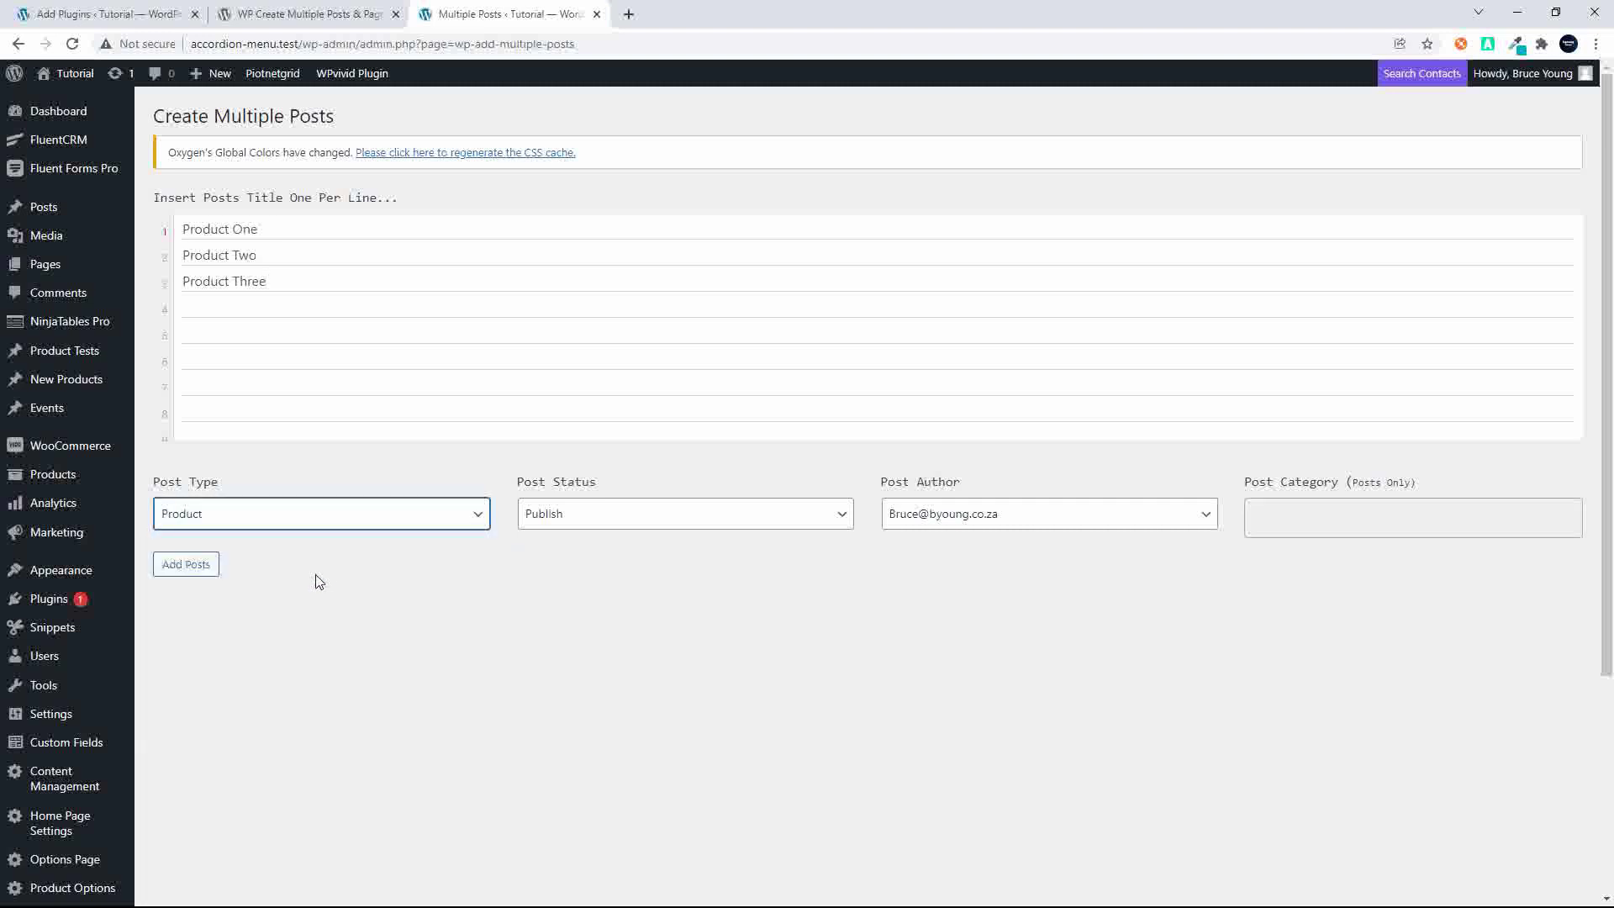
{"action": "left_click", "coordinate": [733, 517]}
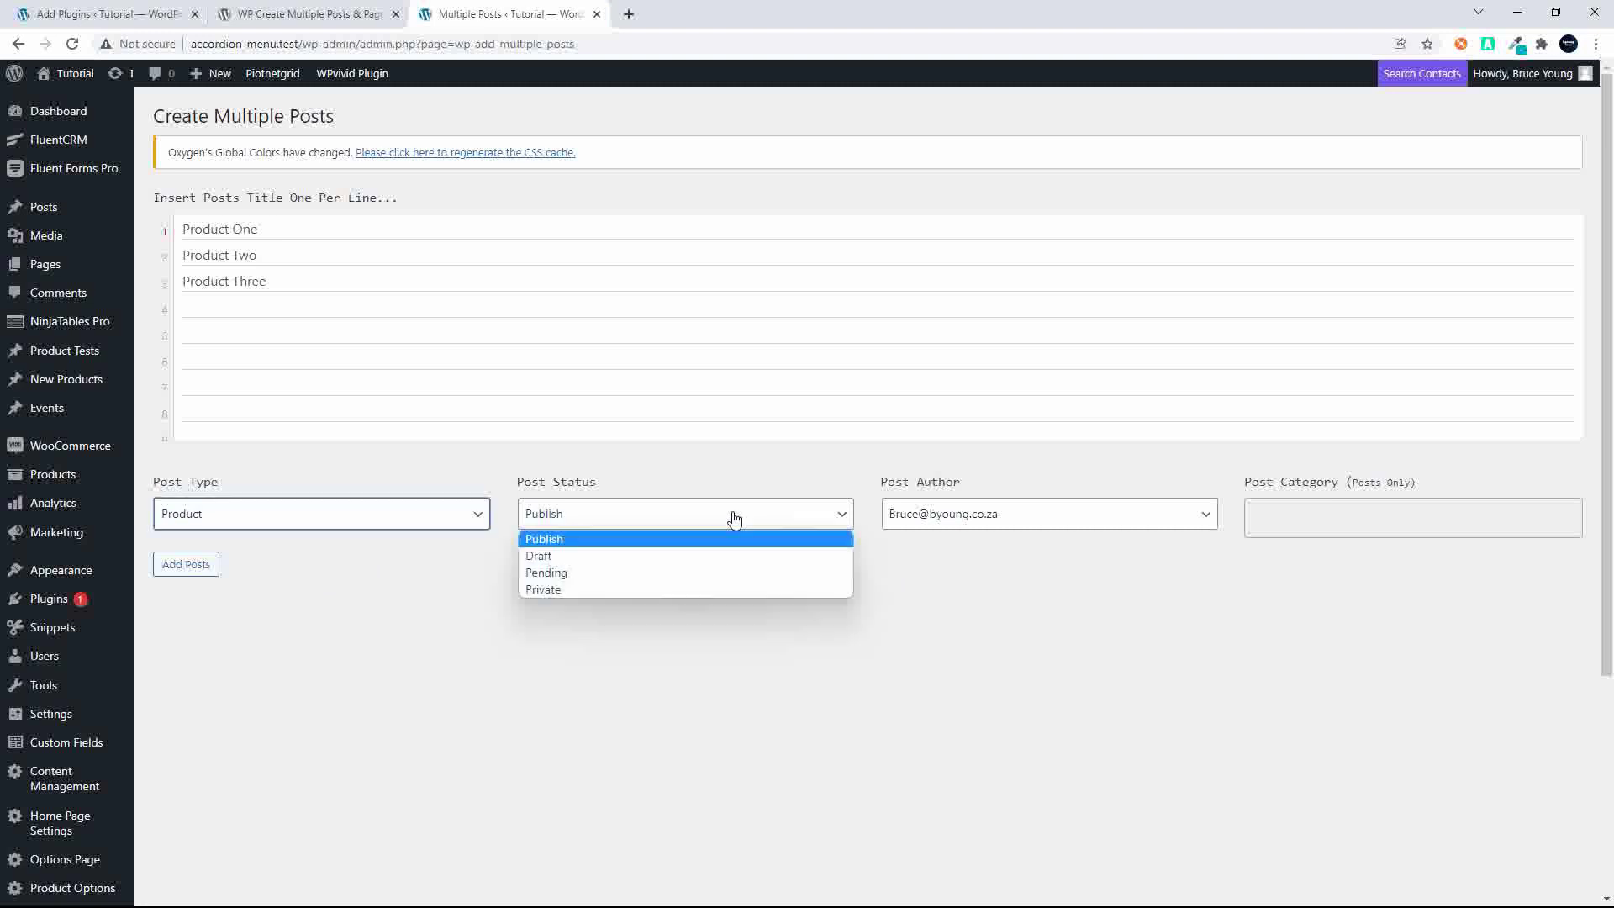
{"action": "left_click", "coordinate": [683, 557]}
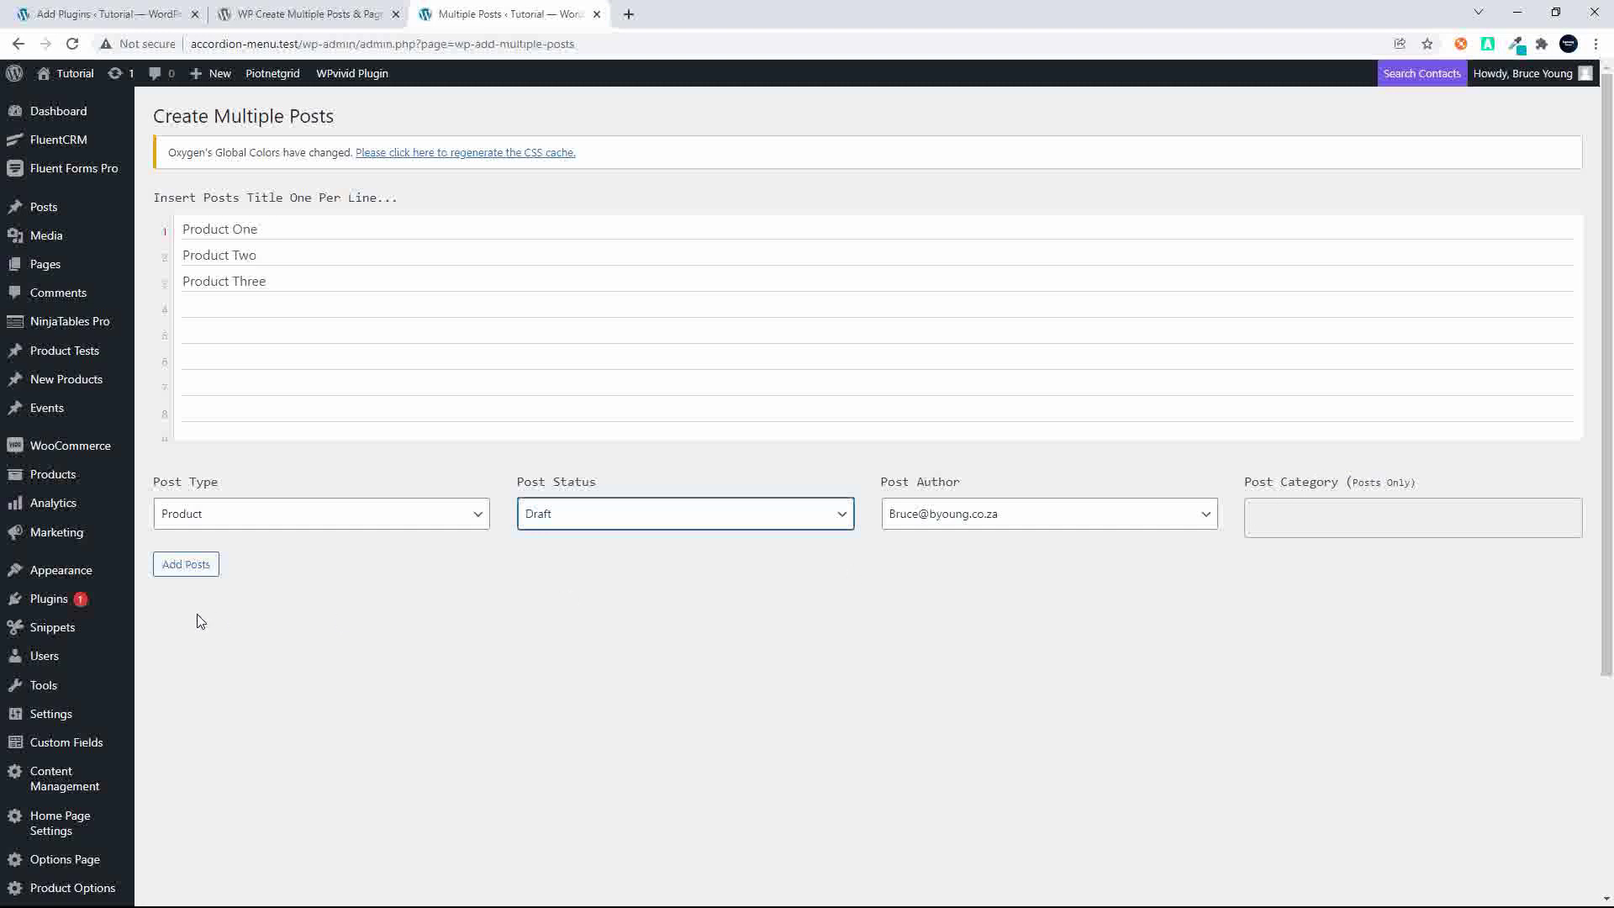
{"action": "left_click", "coordinate": [187, 566]}
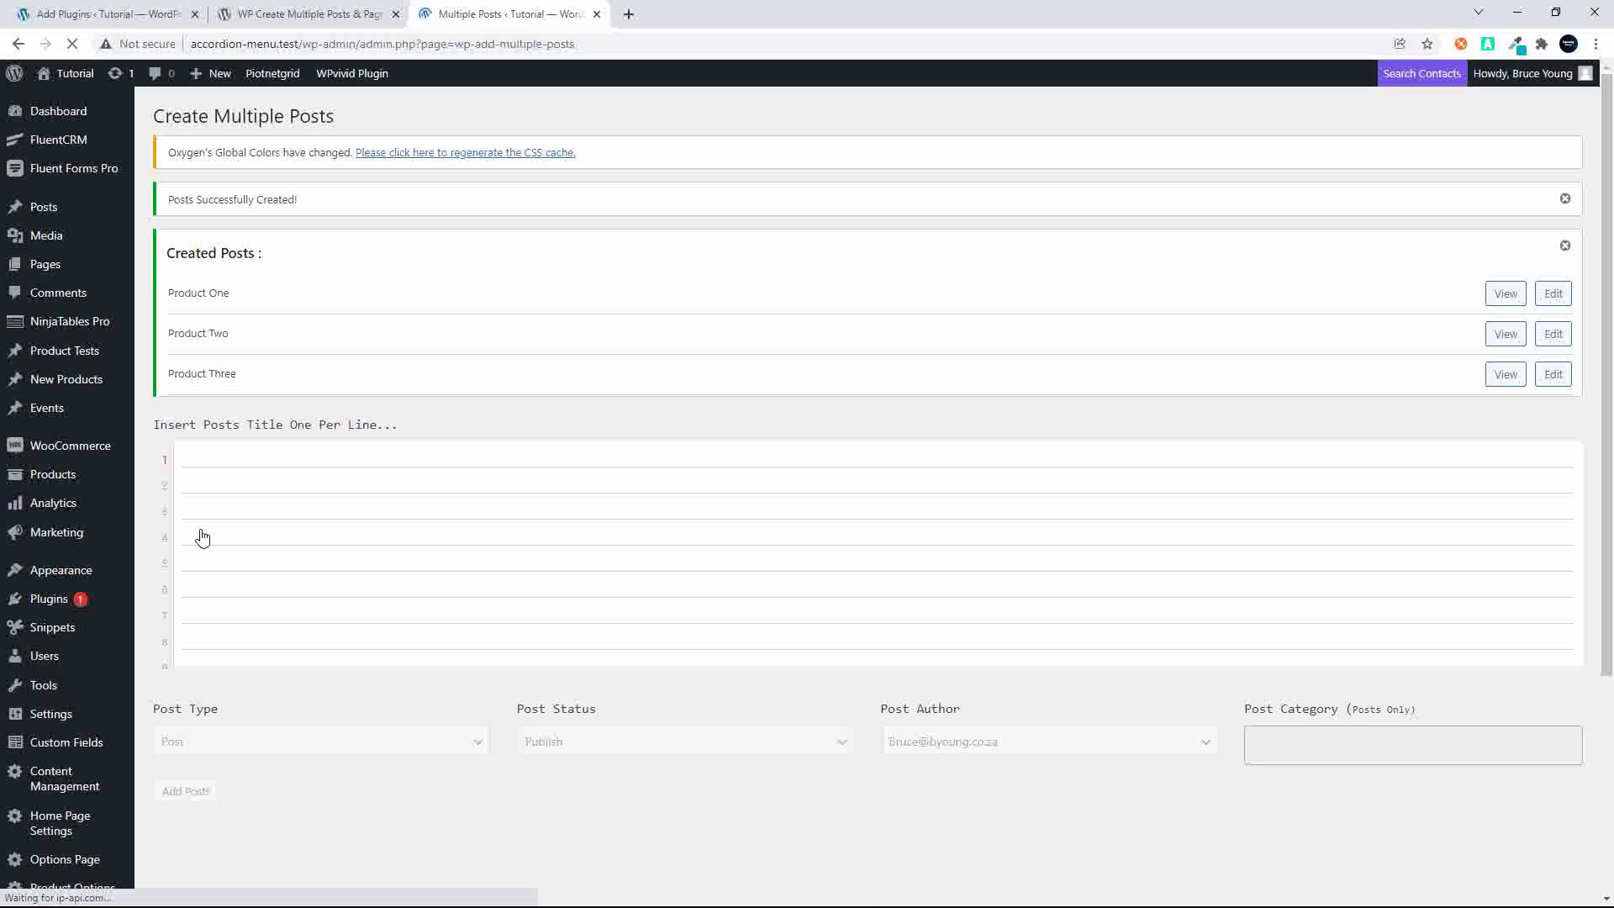
Check the three new drafts in the Products list, then go to the WordPress.org plugin page
{"action": "left_click", "coordinate": [50, 476]}
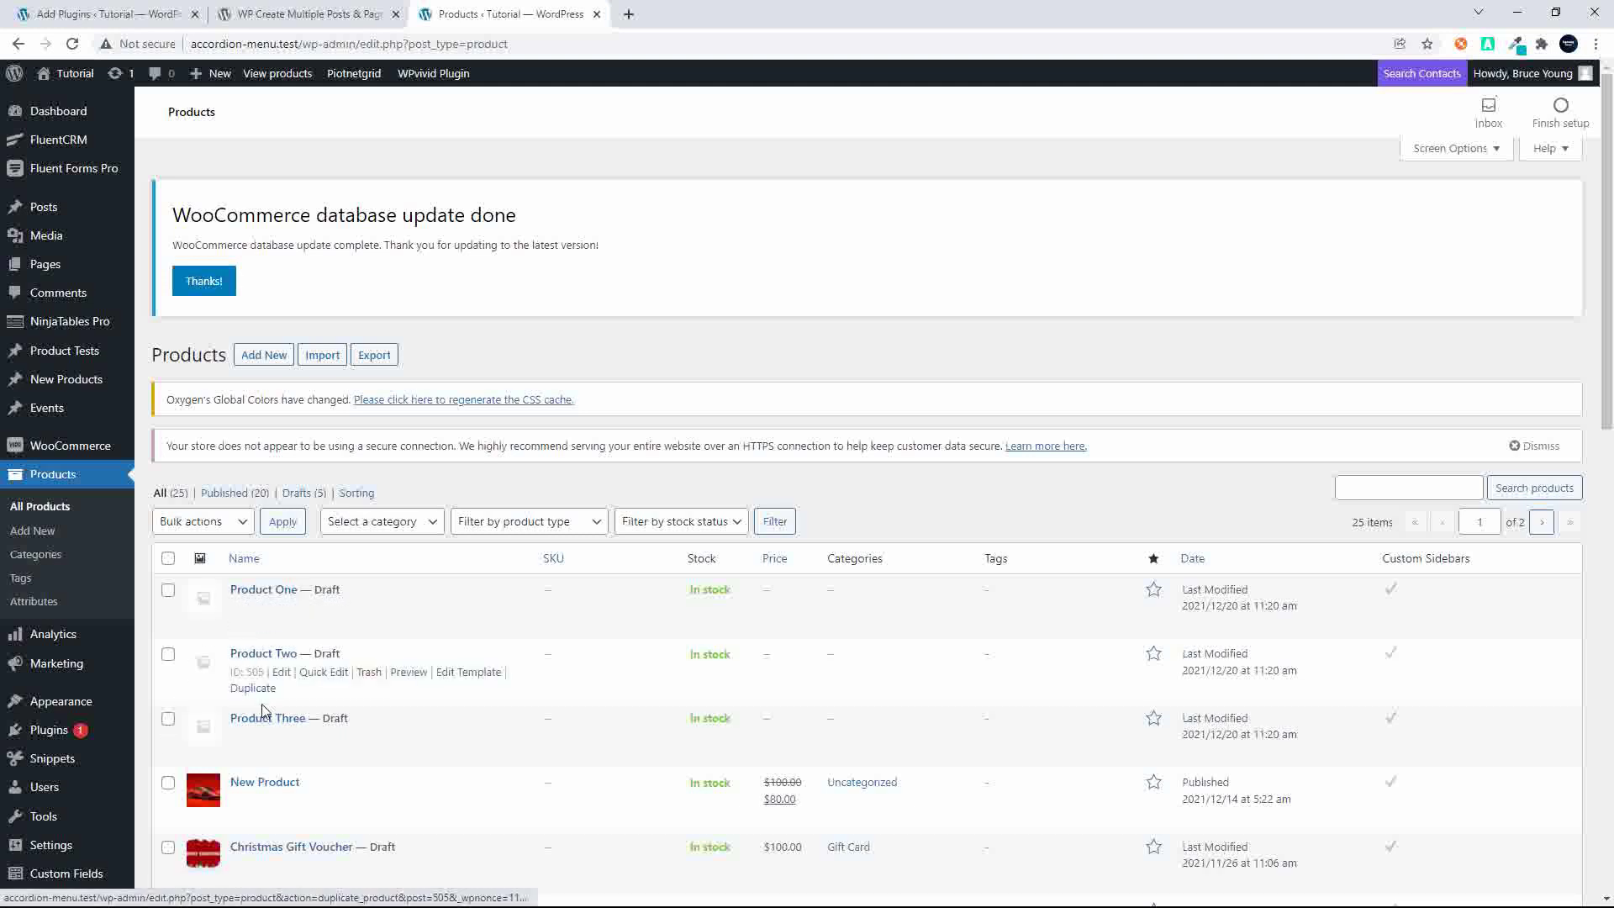
{"action": "left_click", "coordinate": [284, 17]}
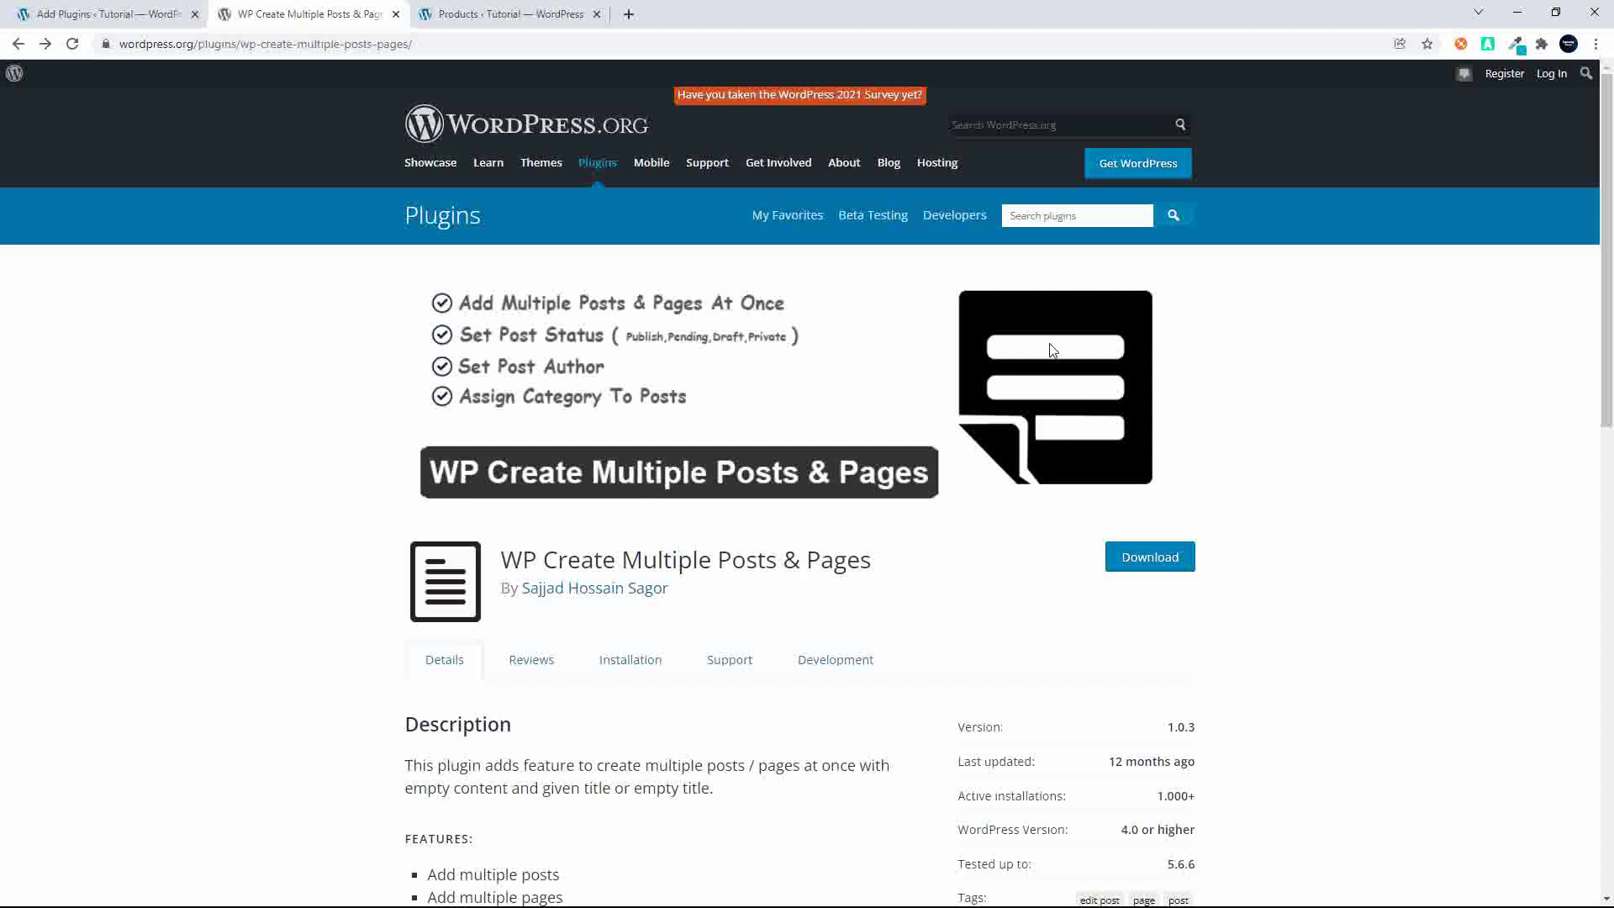
Skim the WP Create Multiple Posts & Pages plugin page, then return to the Add Plugins results
{"action": "scroll", "coordinate": [1004, 407], "scroll_direction": "down", "scroll_amount": 15}
{"action": "scroll", "coordinate": [997, 418], "scroll_direction": "up", "scroll_amount": 15}
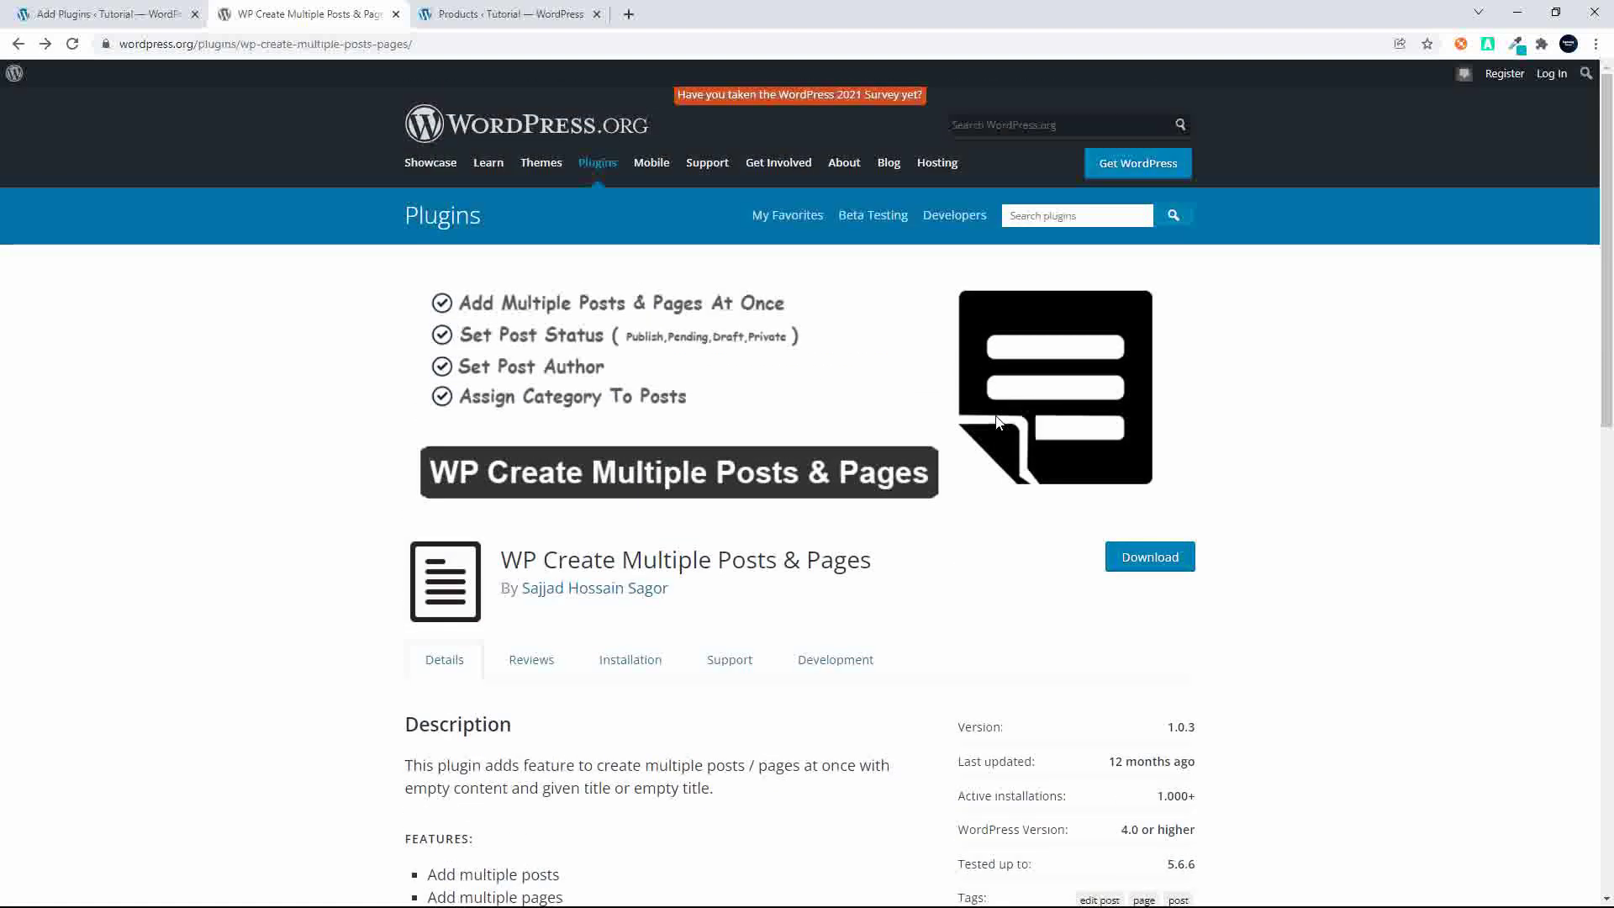
{"action": "left_click", "coordinate": [85, 14]}
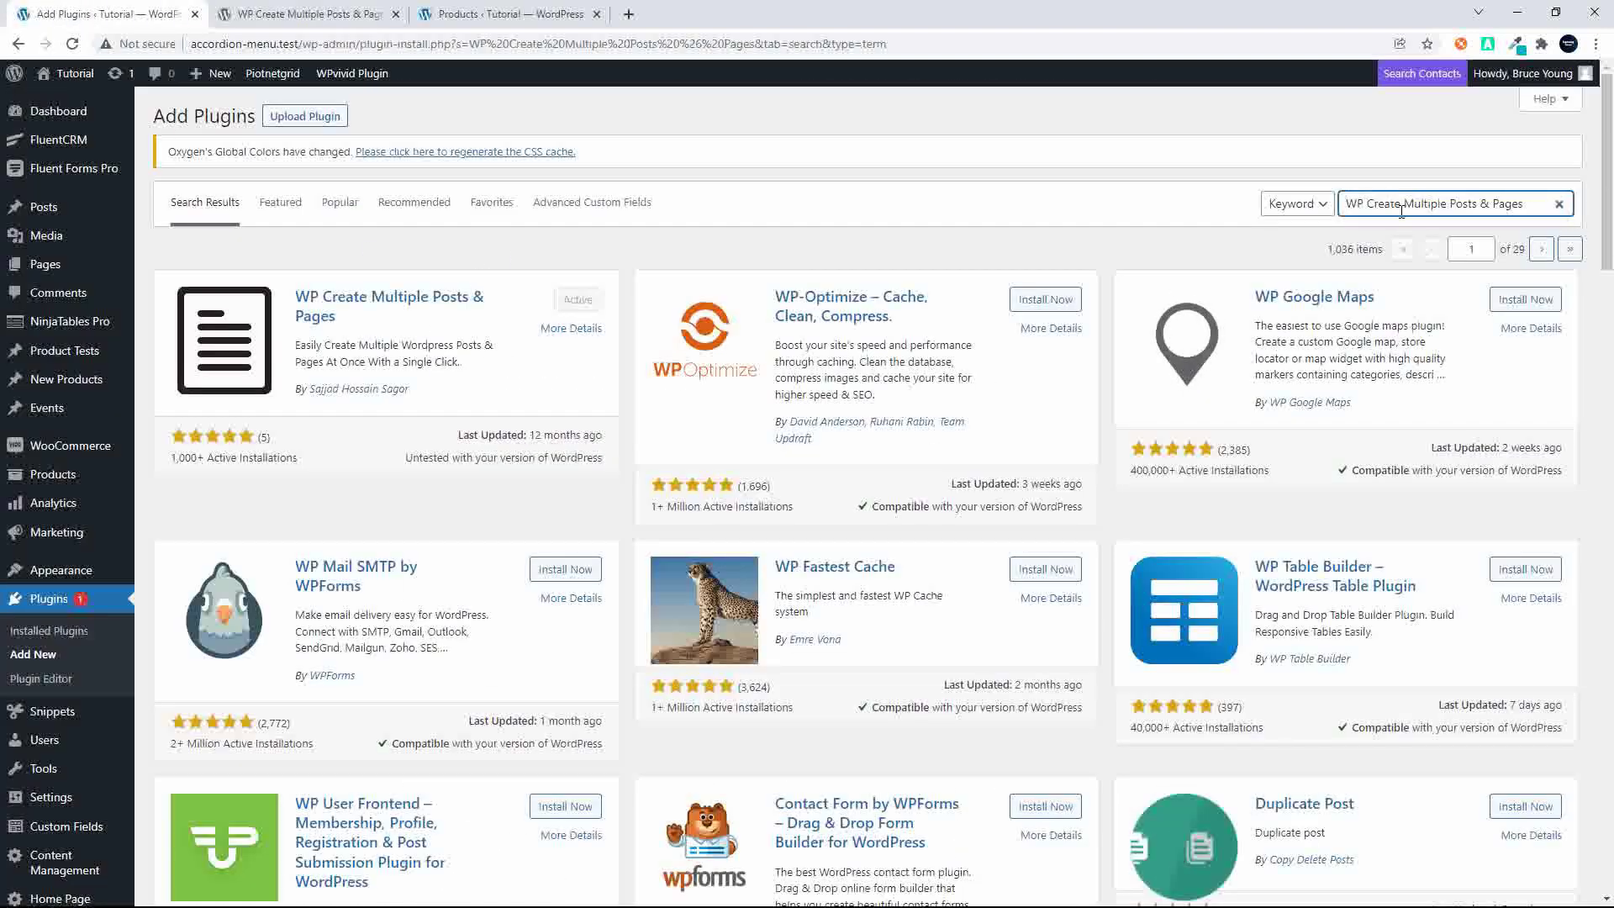